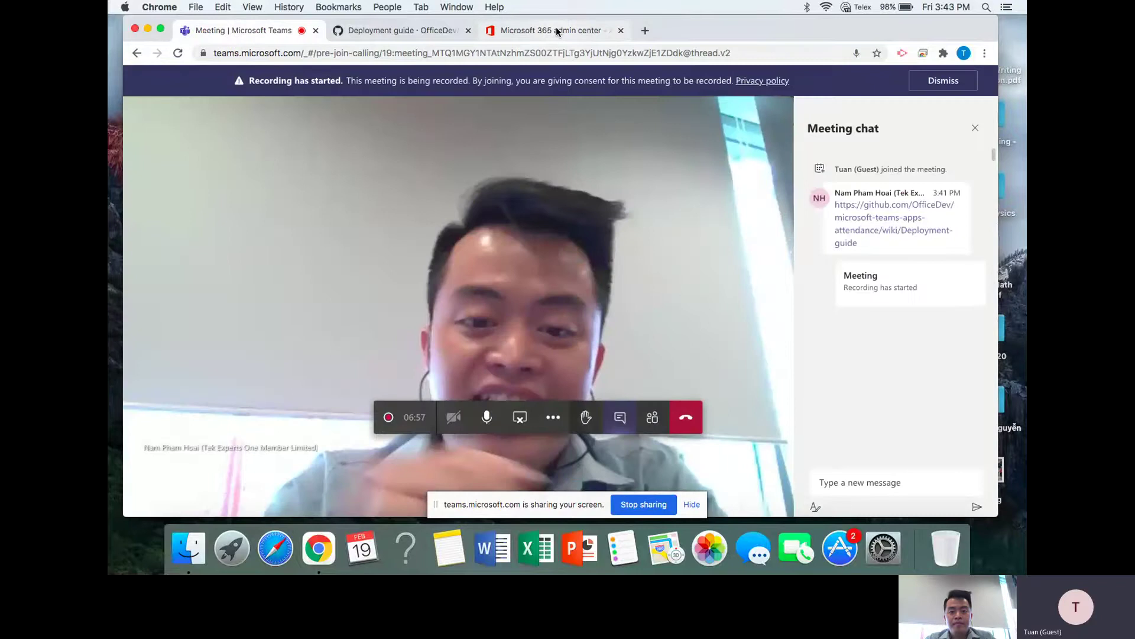
# - While screen-sharing in the Teams meeting, bring the admin center's Add a user form forward
pyautogui.click(556, 27)
# - Enter first name ServiceTuniver, display name 'Service Tuniver (HO)', and the new username
pyautogui.click(661, 253)
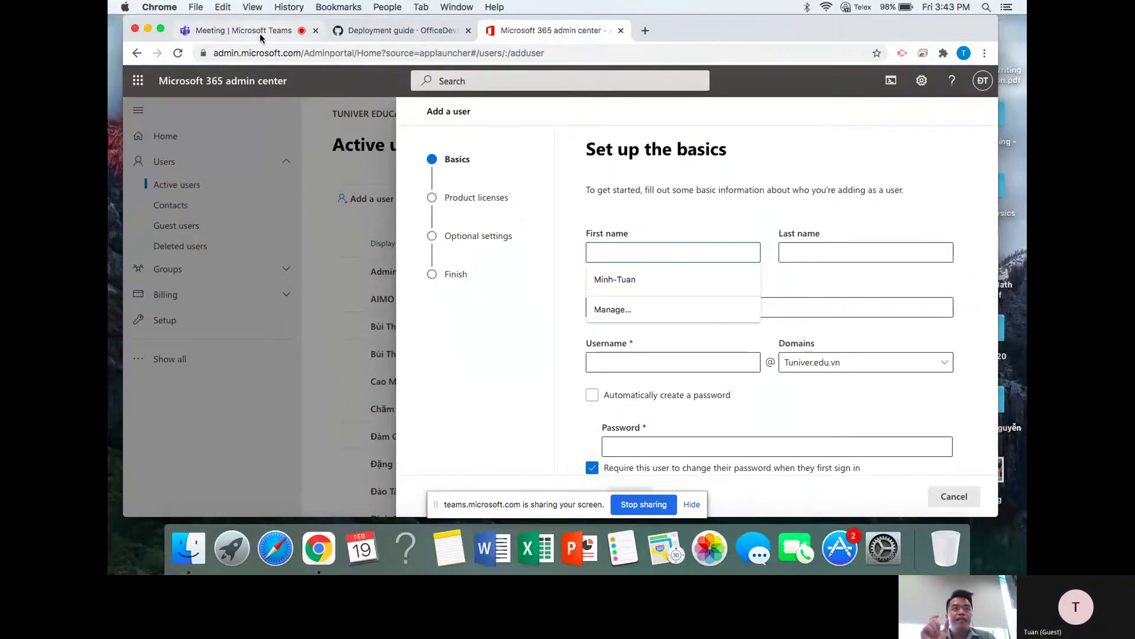
pyautogui.write('Se')
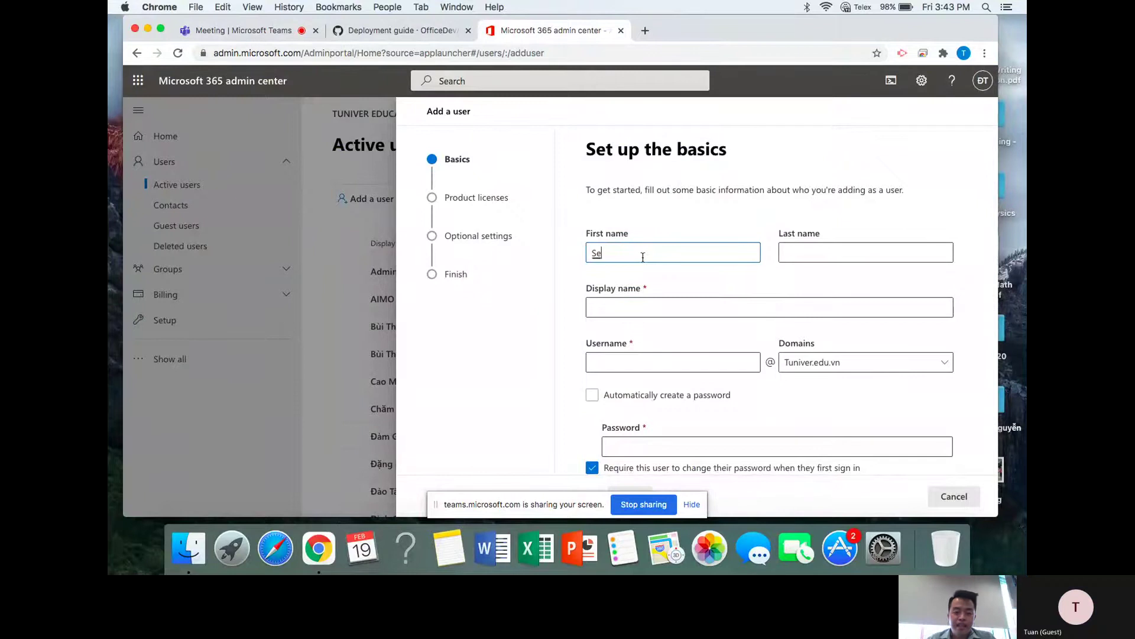
pyautogui.write('rvice')
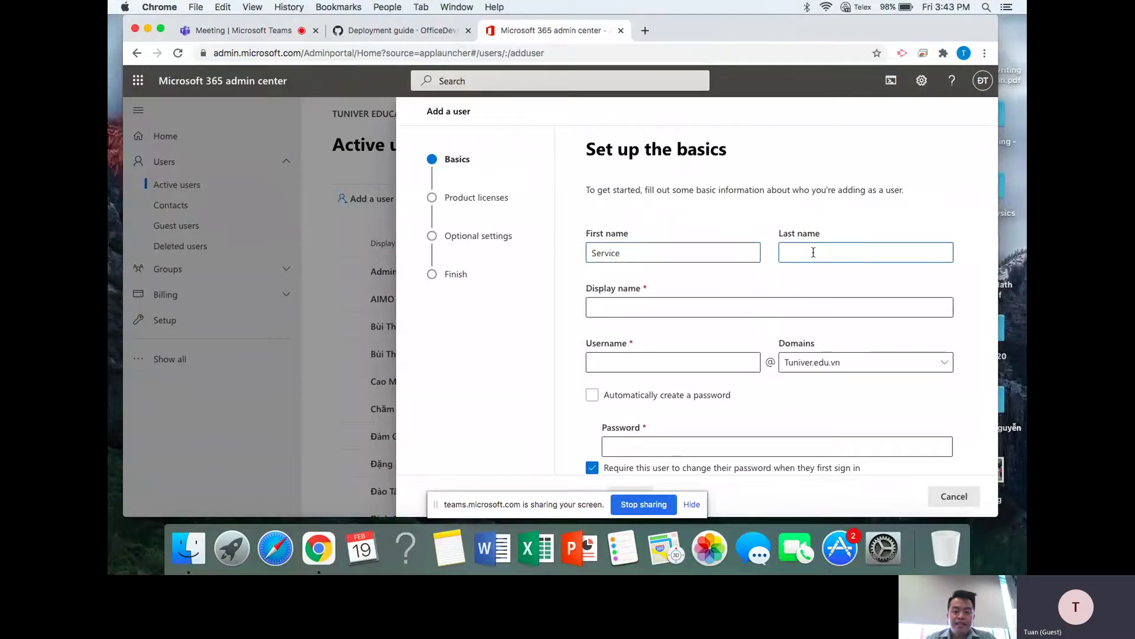
pyautogui.write('Tuniver')
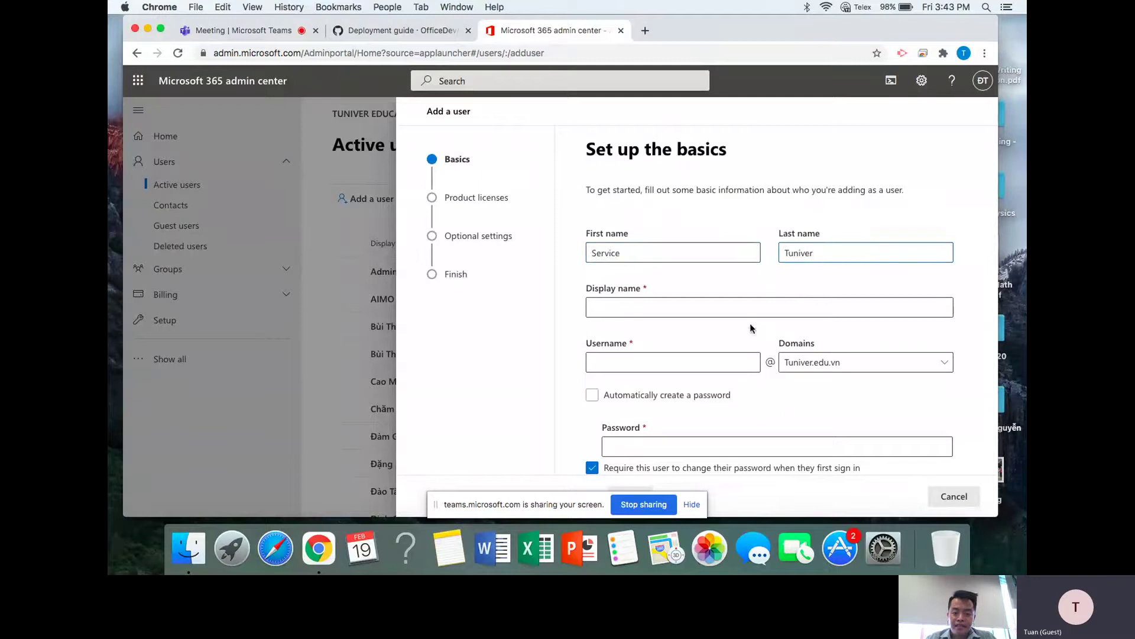
pyautogui.click(711, 304)
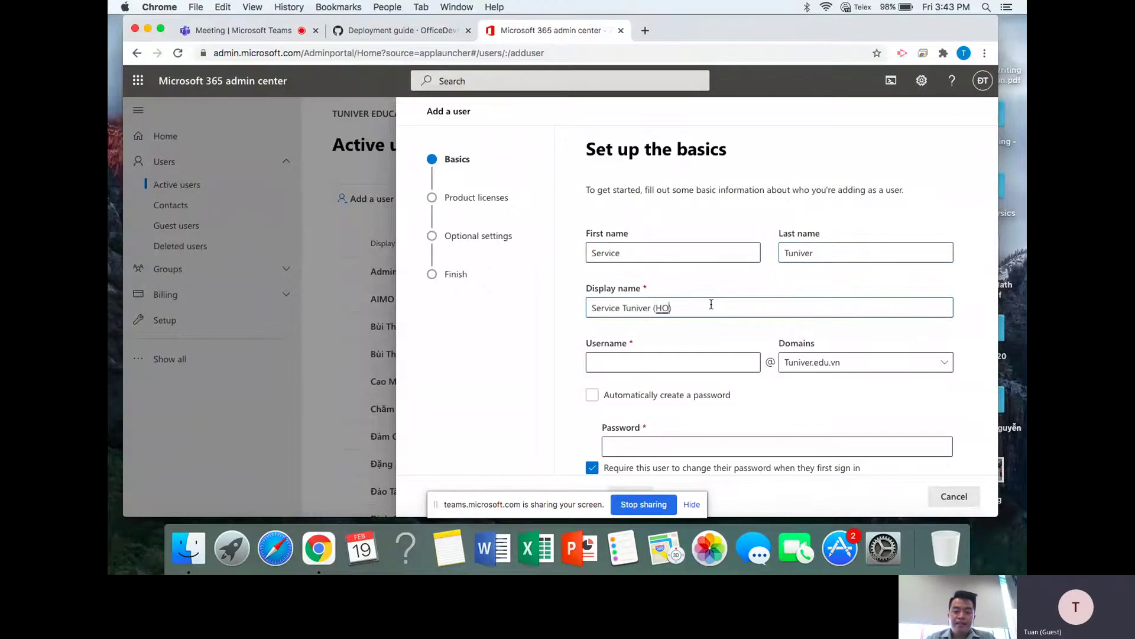
pyautogui.write('(HO)')
pyautogui.click(693, 363)
pyautogui.write('service')
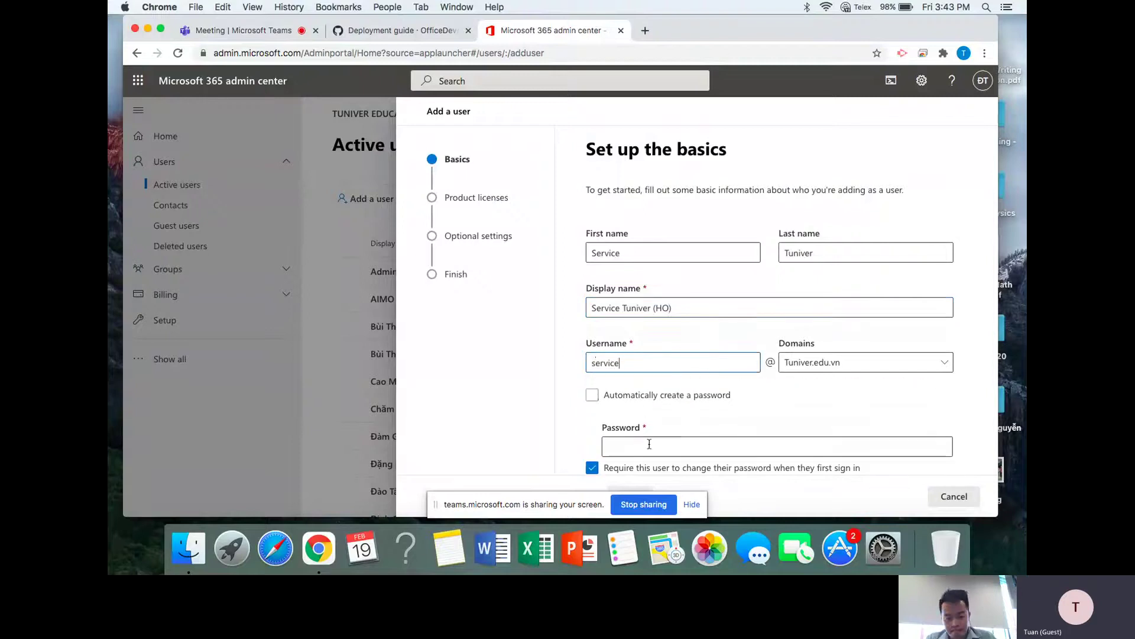
# - Set a manual password and turn off the forced password change at first sign-in
pyautogui.click(640, 447)
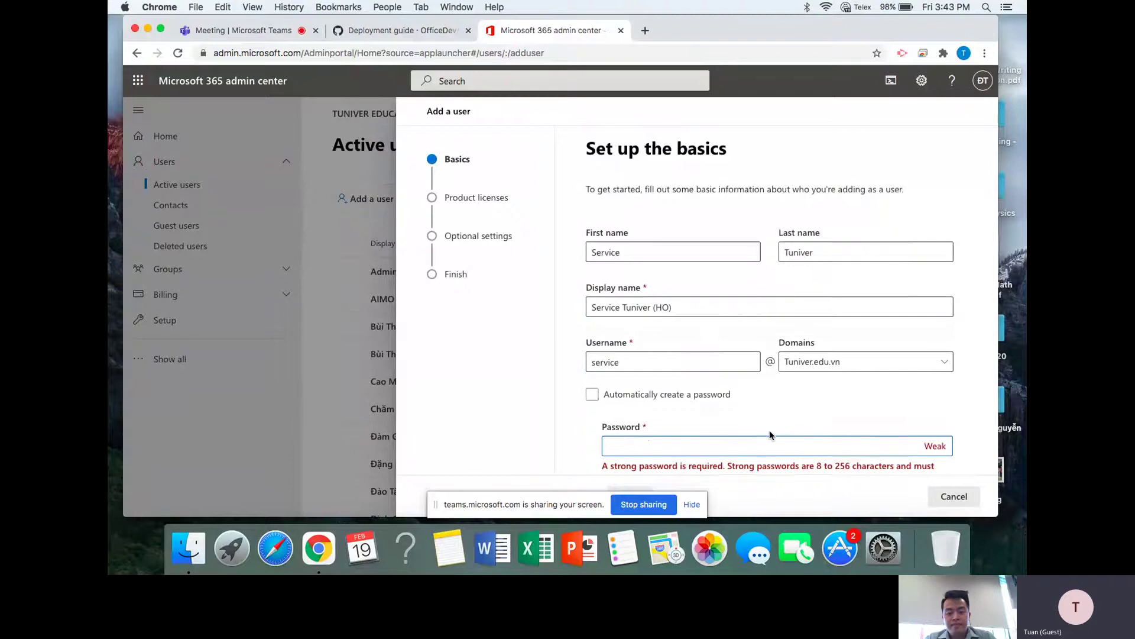
pyautogui.scroll(-3, 772, 437)
pyautogui.write('•••')
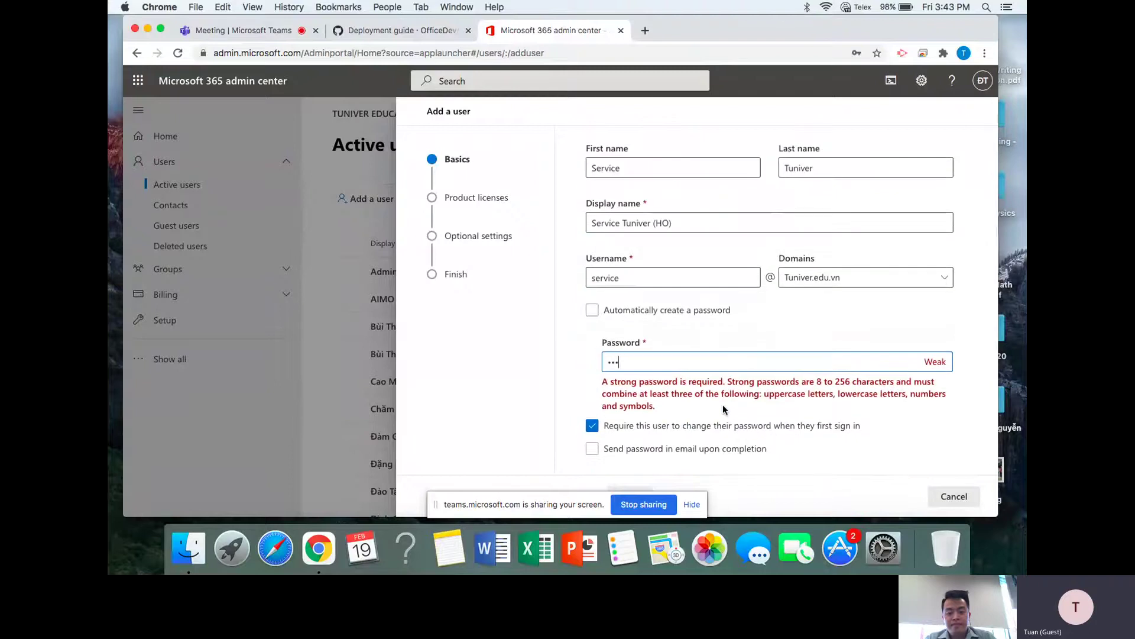
pyautogui.write('••••••')
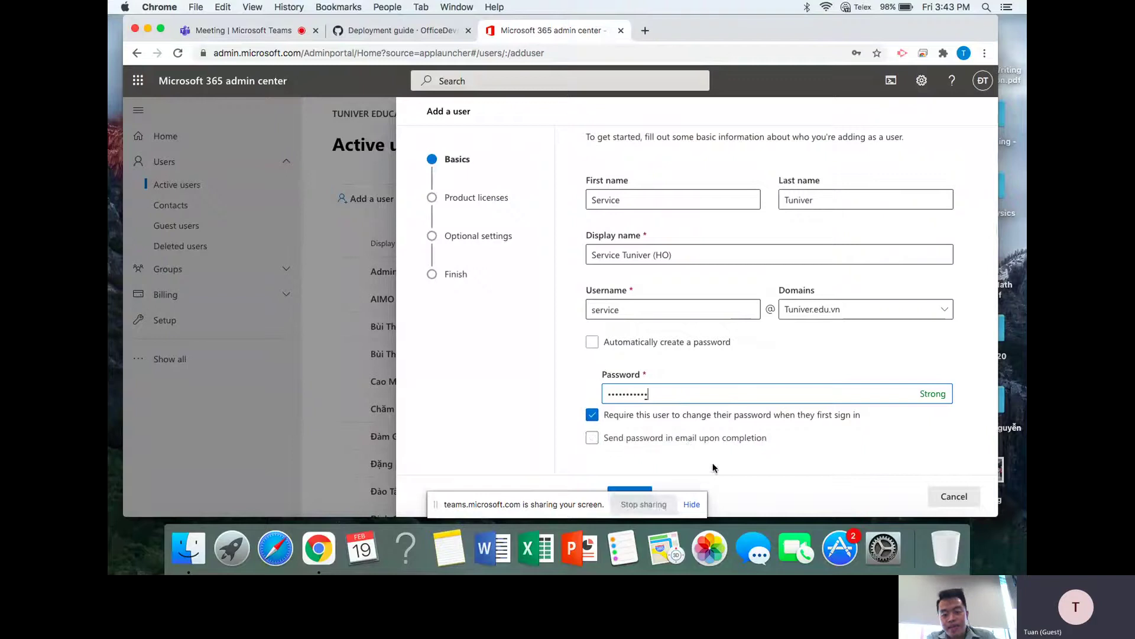
pyautogui.click(590, 415)
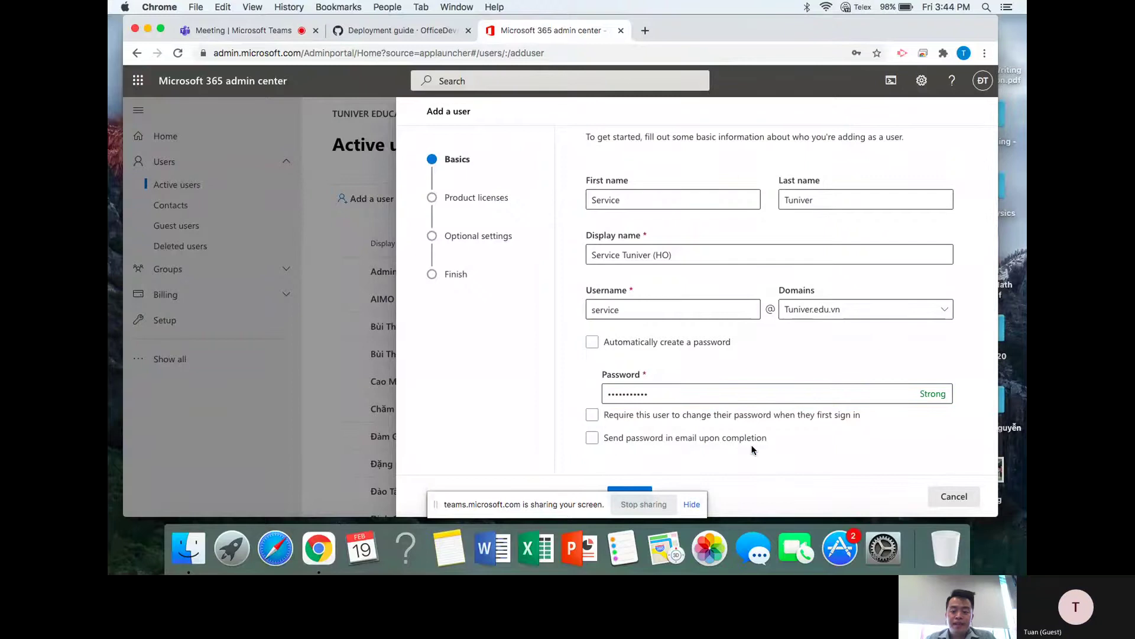
pyautogui.click(634, 493)
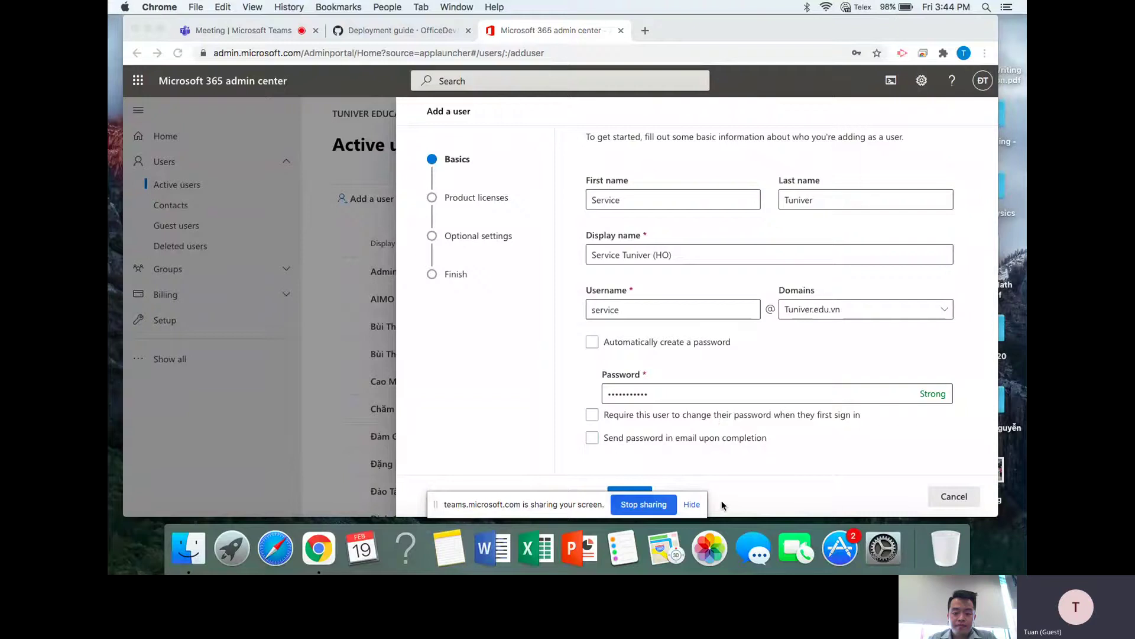
pyautogui.click(692, 504)
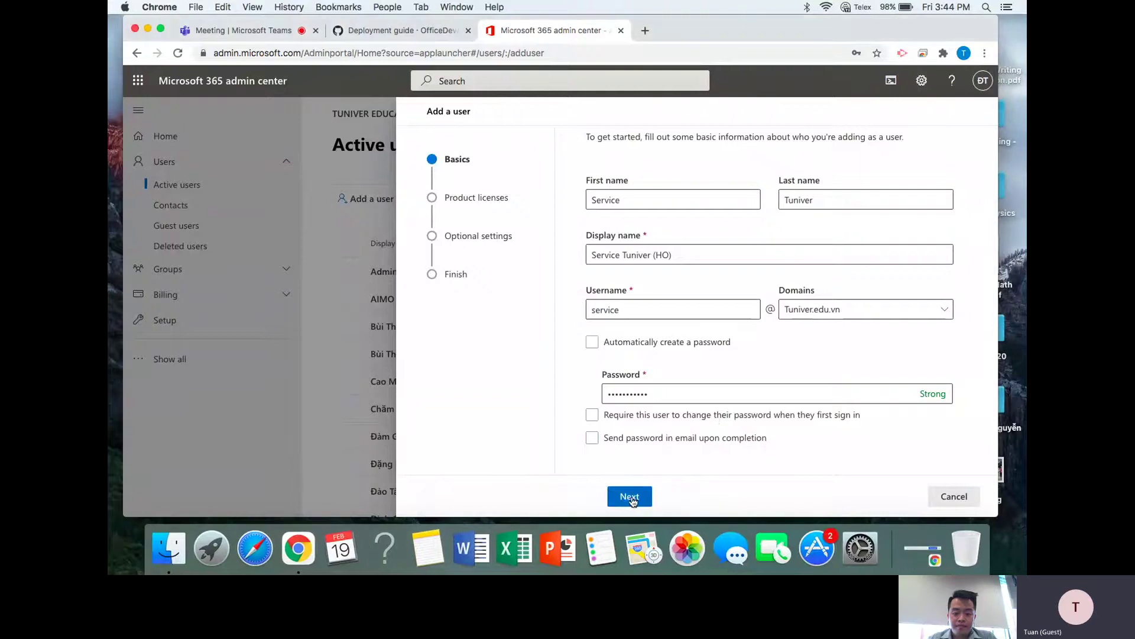
# - Assign the Office 365 A1 for faculty and Microsoft Power Automate Free licenses
pyautogui.click(630, 496)
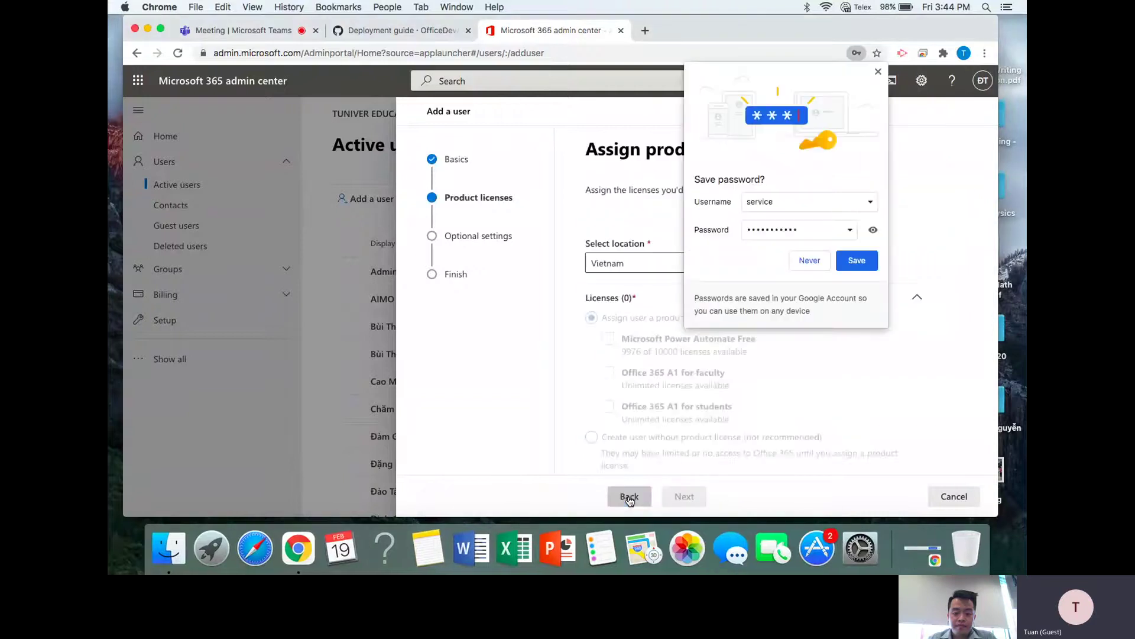
pyautogui.click(879, 71)
pyautogui.scroll(-2, 789, 211)
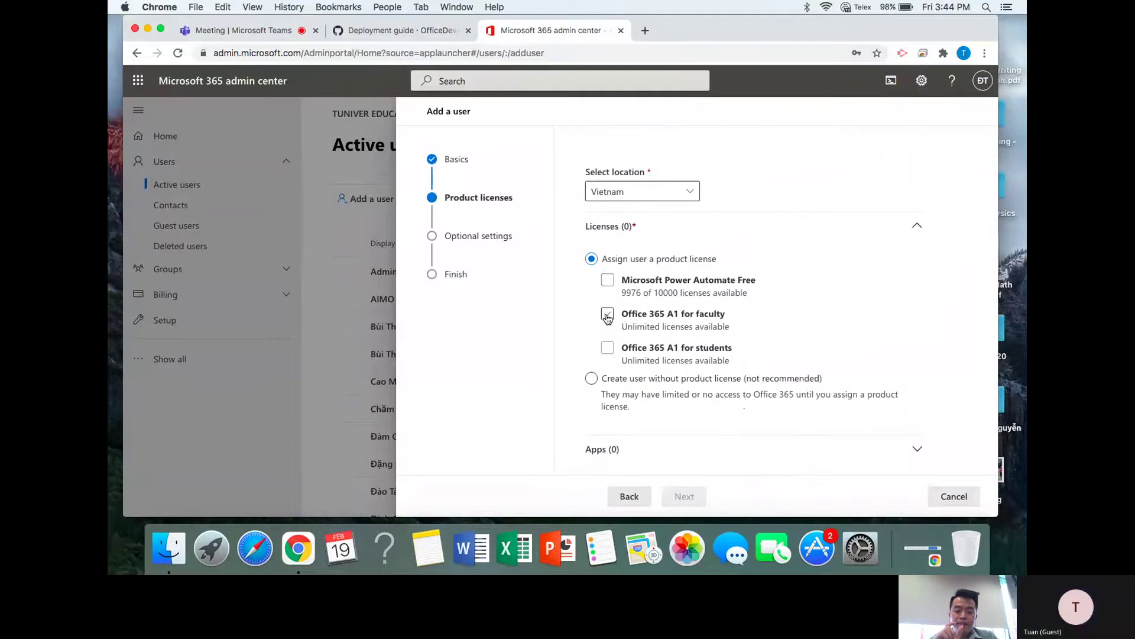
pyautogui.click(608, 316)
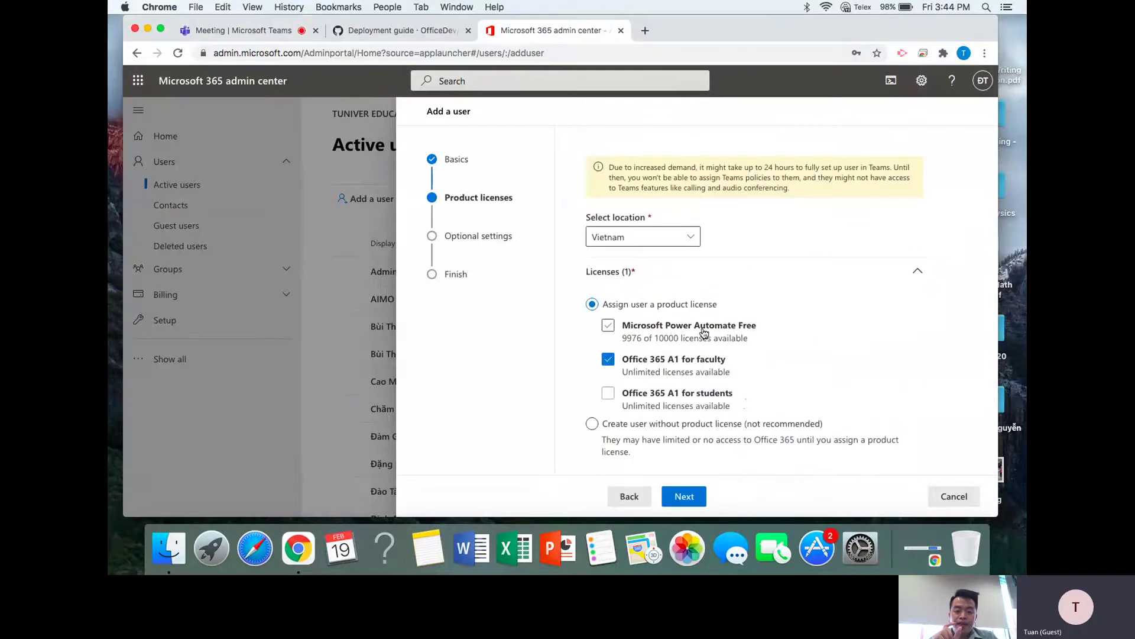
pyautogui.click(607, 326)
pyautogui.scroll(-2, 569, 341)
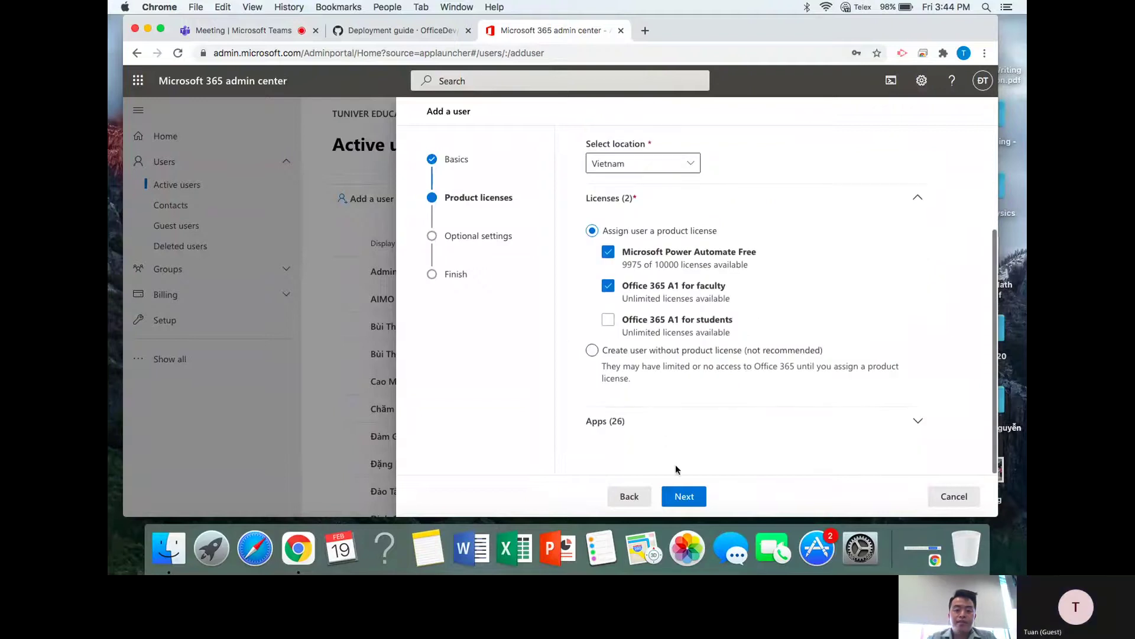
# - Pass through optional settings and review, finish adding the user, and close the wizard
pyautogui.click(684, 496)
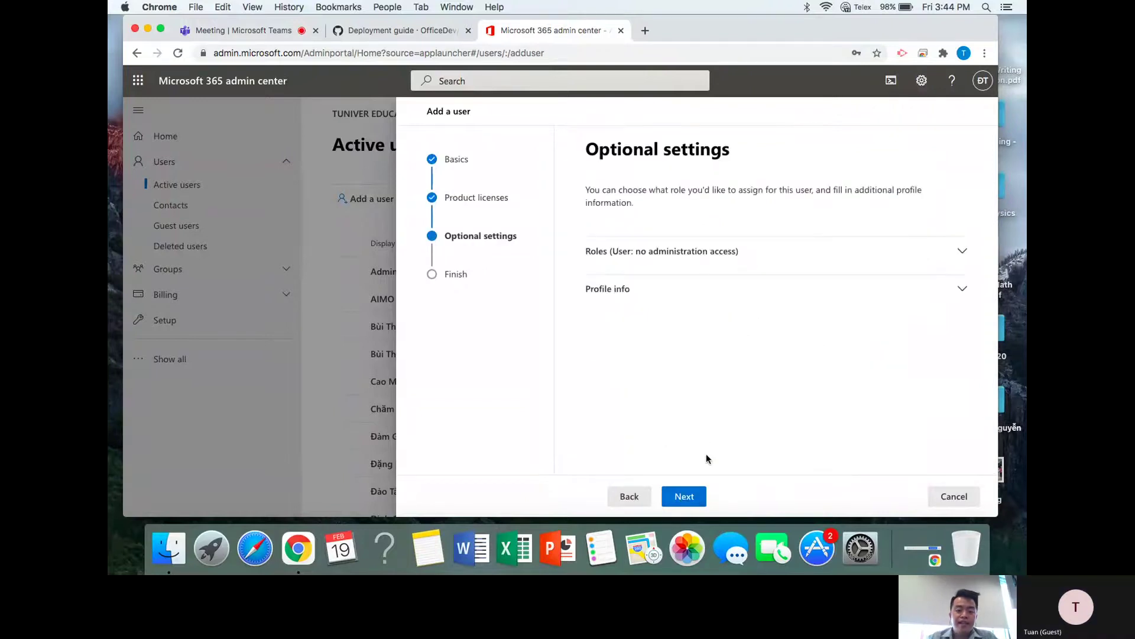
pyautogui.click(692, 497)
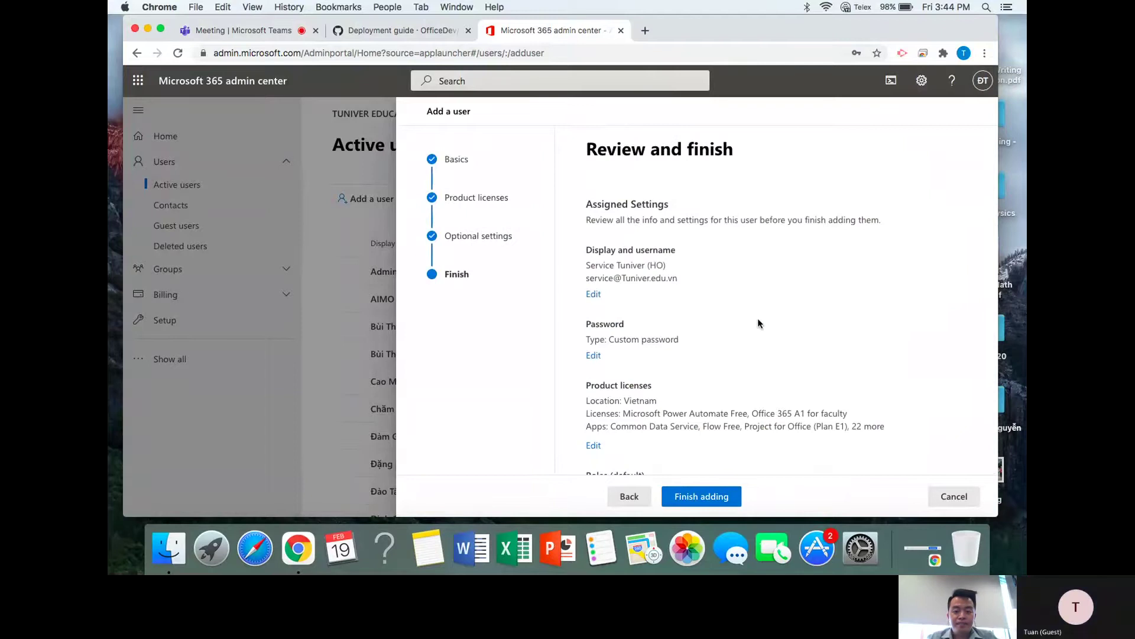
pyautogui.scroll(-3, 757, 331)
pyautogui.click(703, 497)
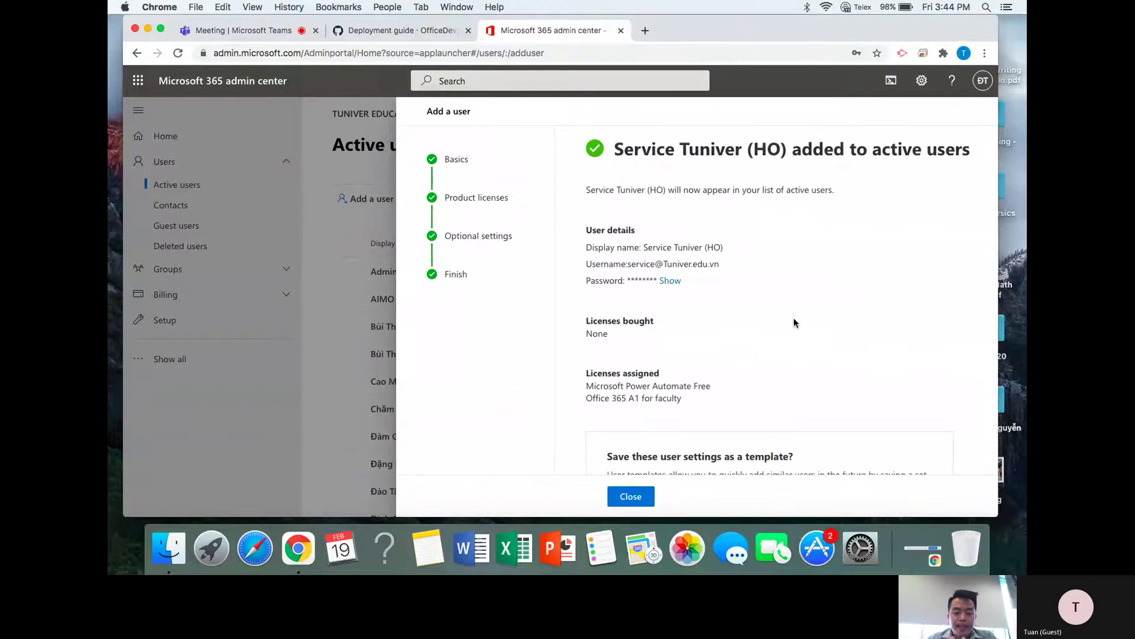
pyautogui.scroll(-6, 794, 322)
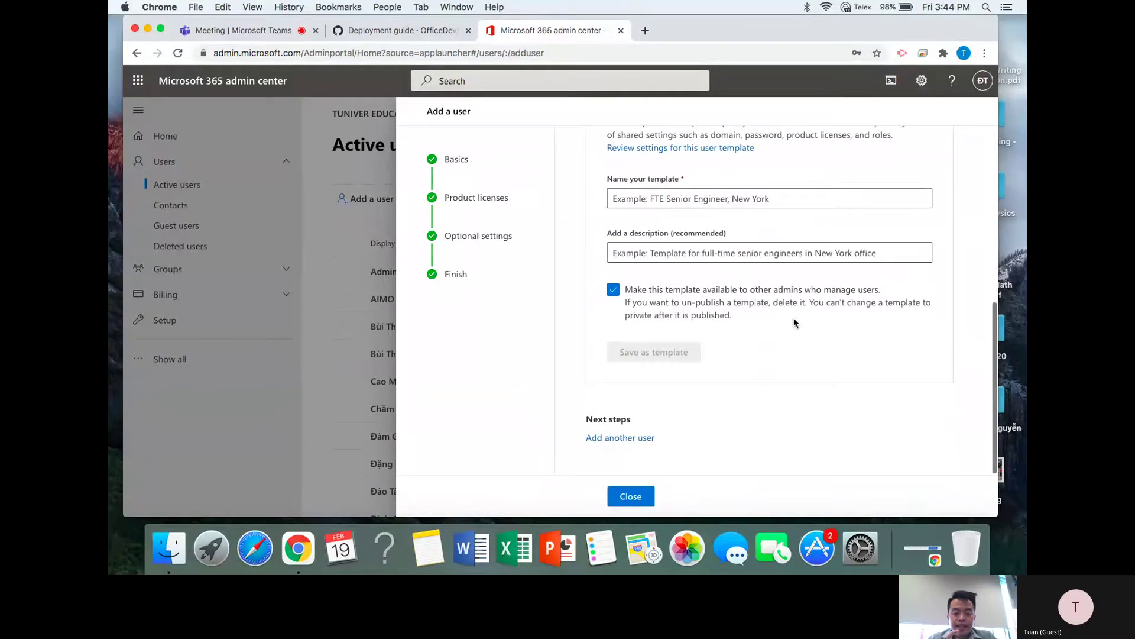
pyautogui.click(628, 498)
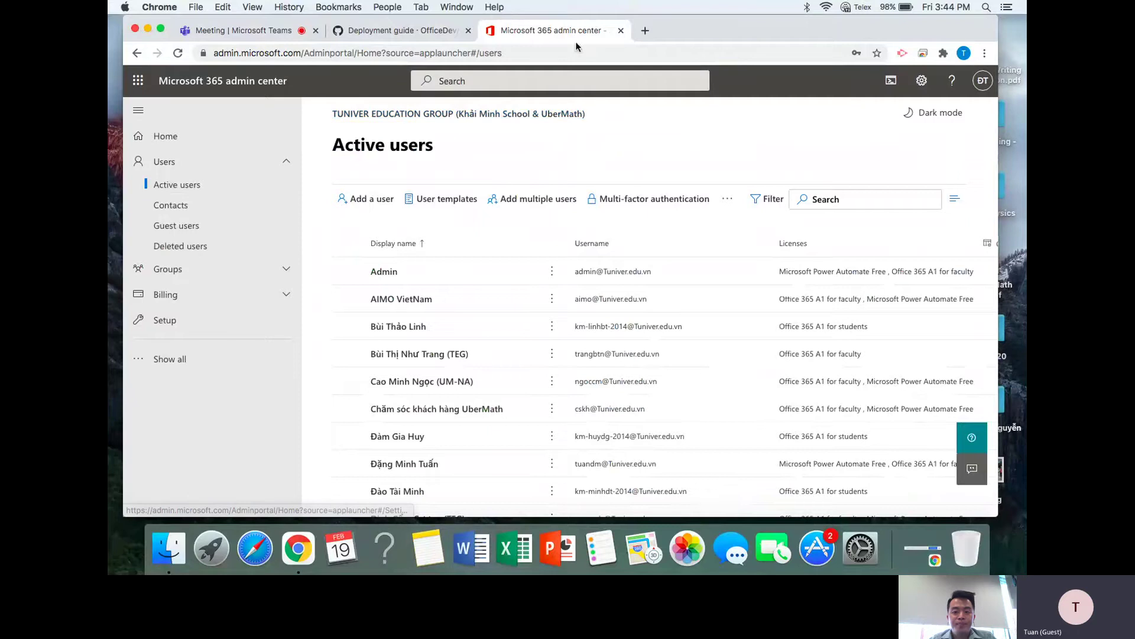
# - Load office.com in Safari
pyautogui.click(255, 550)
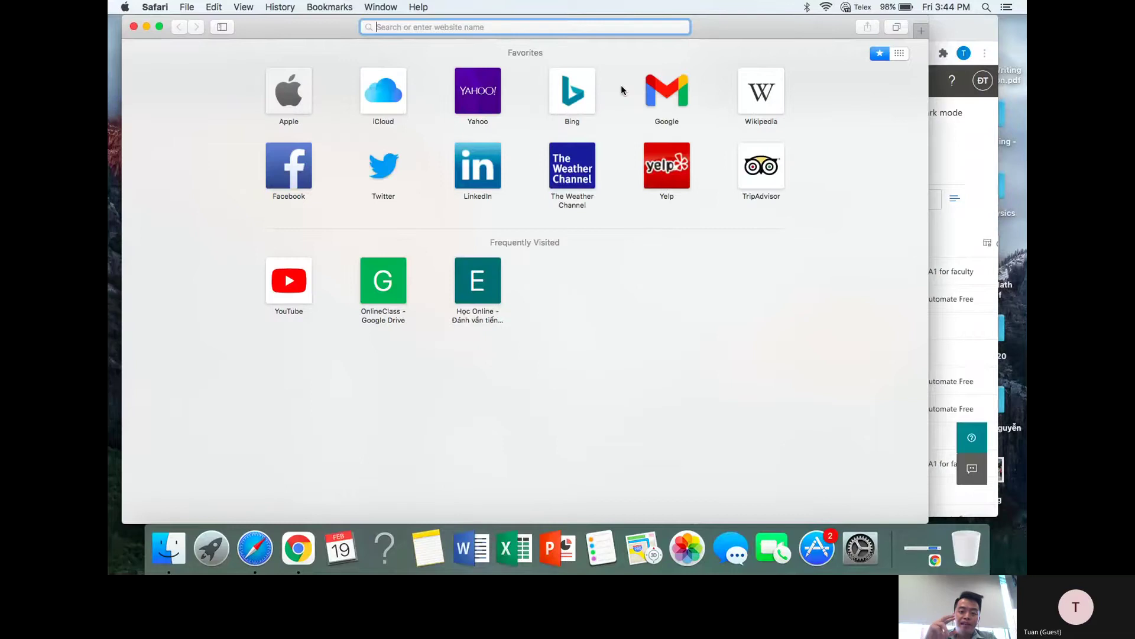
pyautogui.write('off')
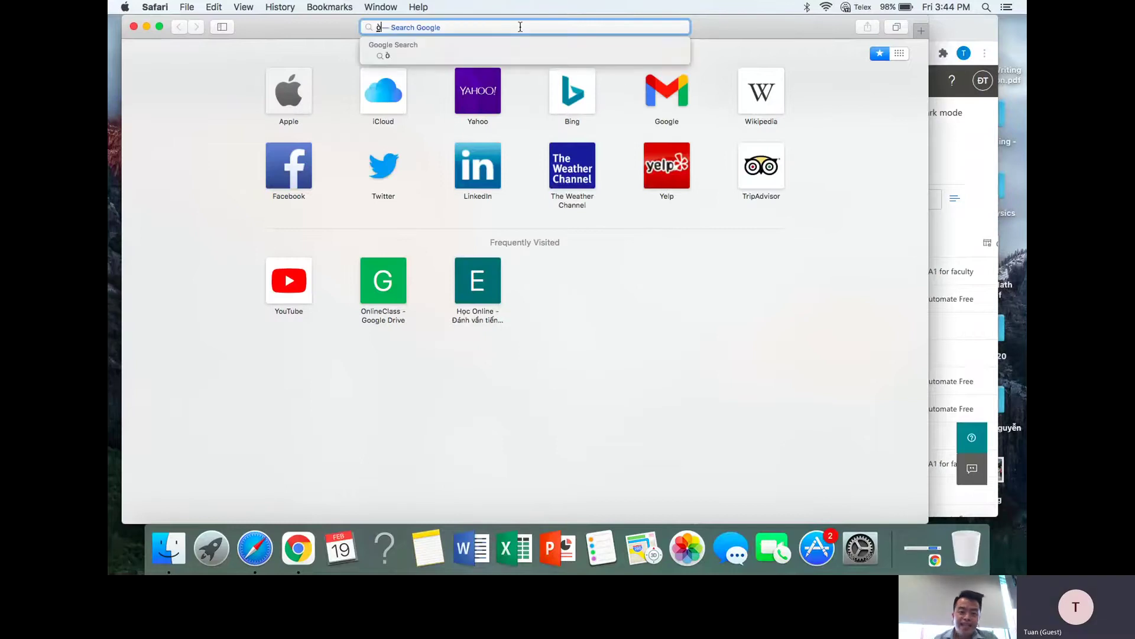
pyautogui.write('ice.com')
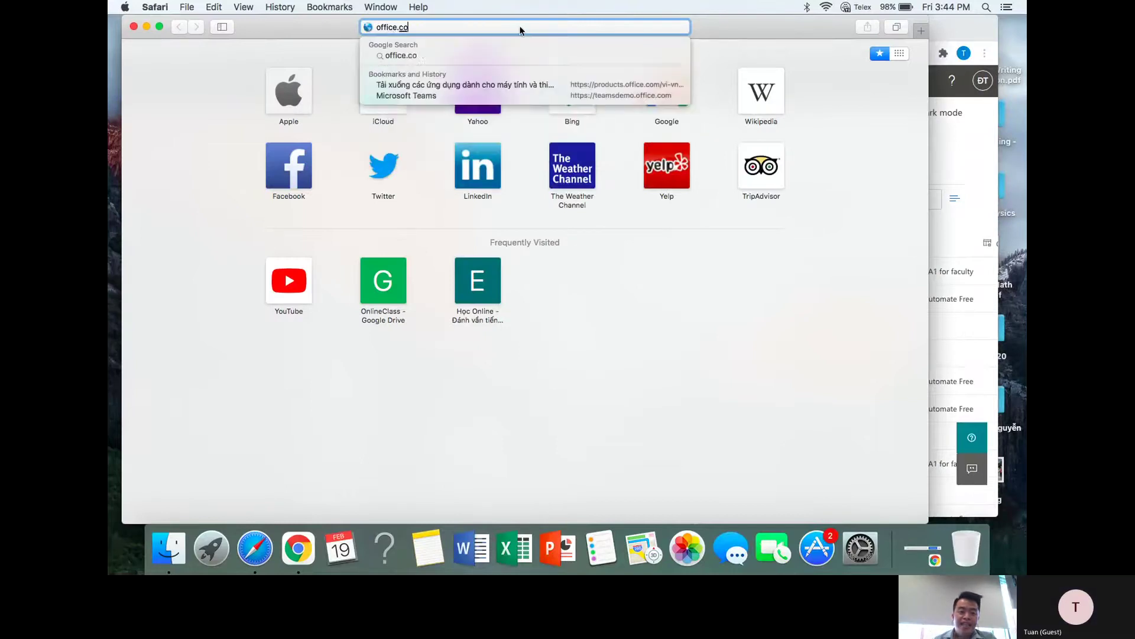
pyautogui.press('Return')
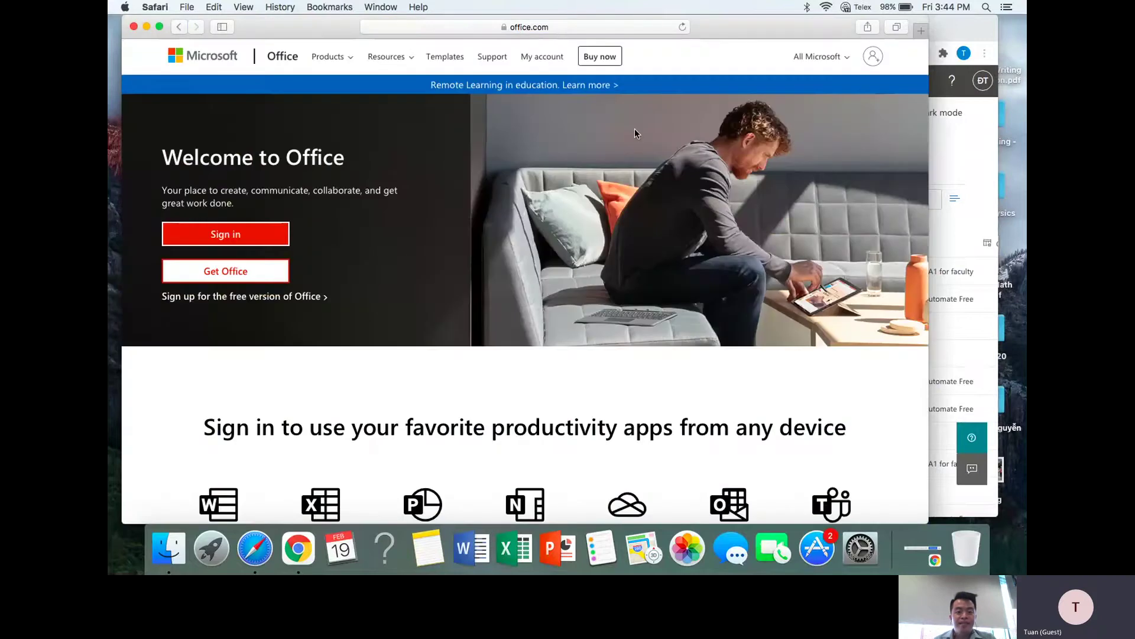
# - Sign in with the new user's work e-mail address and password
pyautogui.click(873, 57)
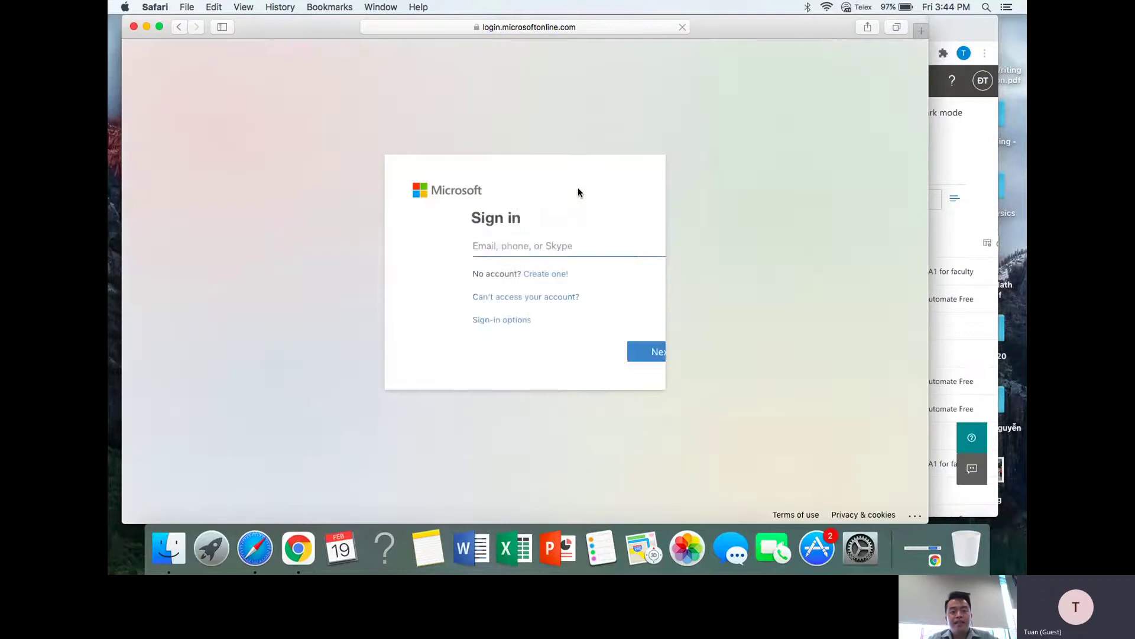
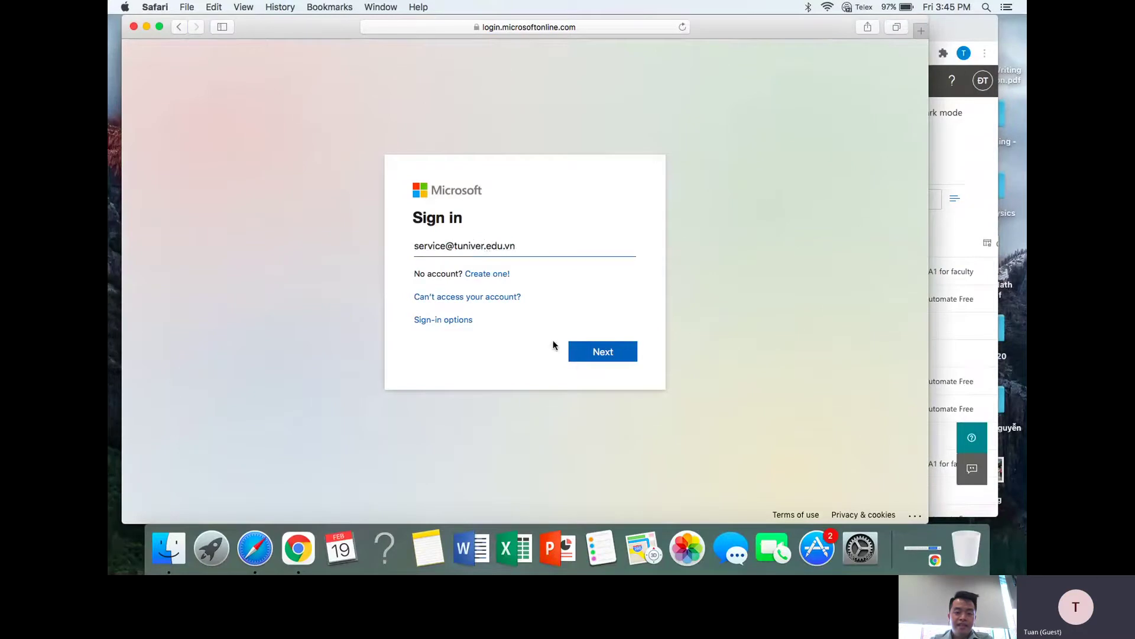
pyautogui.click(598, 350)
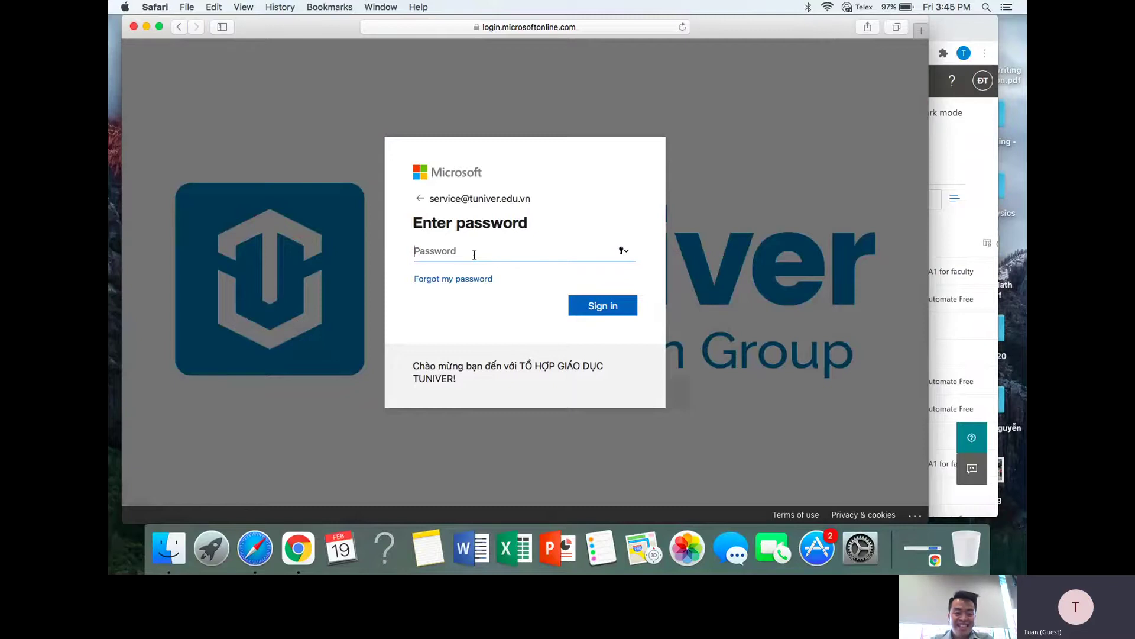
pyautogui.write('•••••')
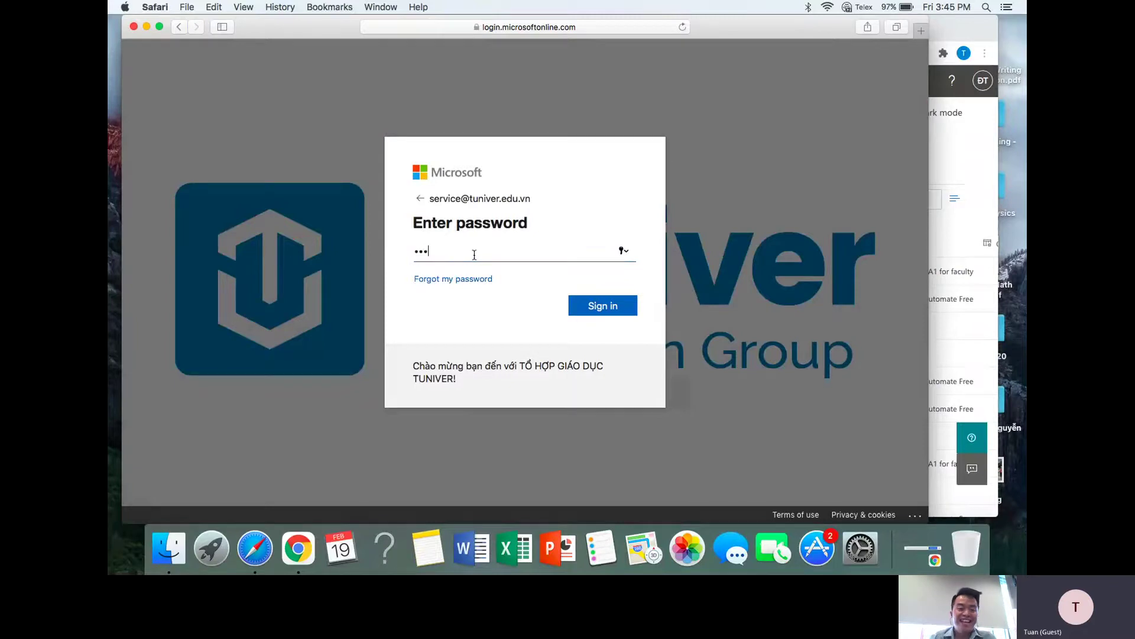
pyautogui.write('••••••')
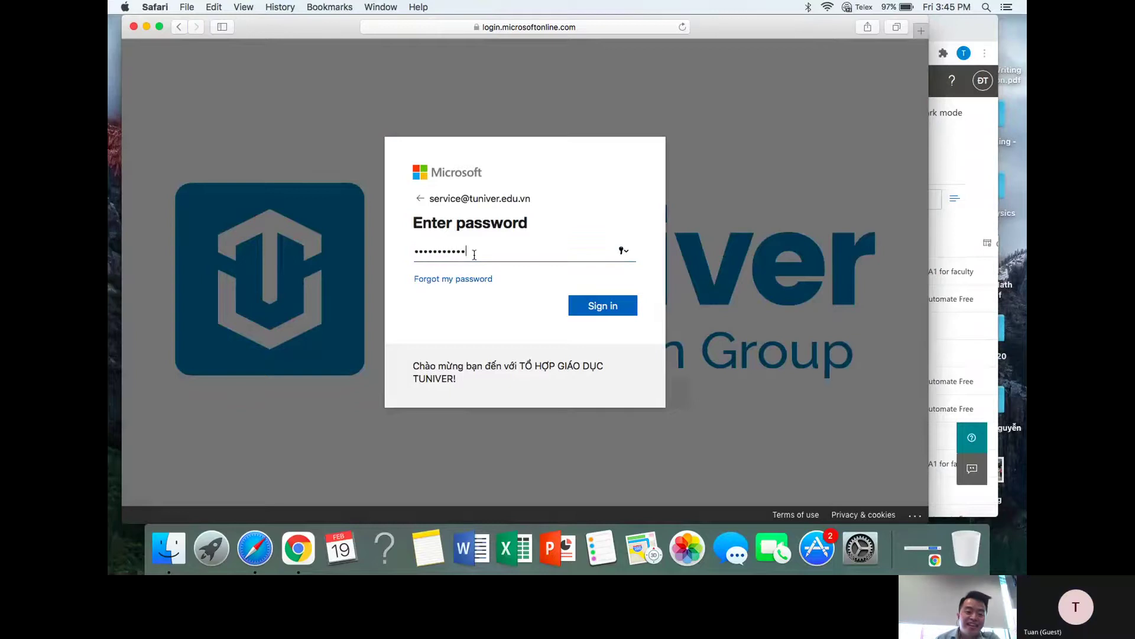
pyautogui.click(598, 308)
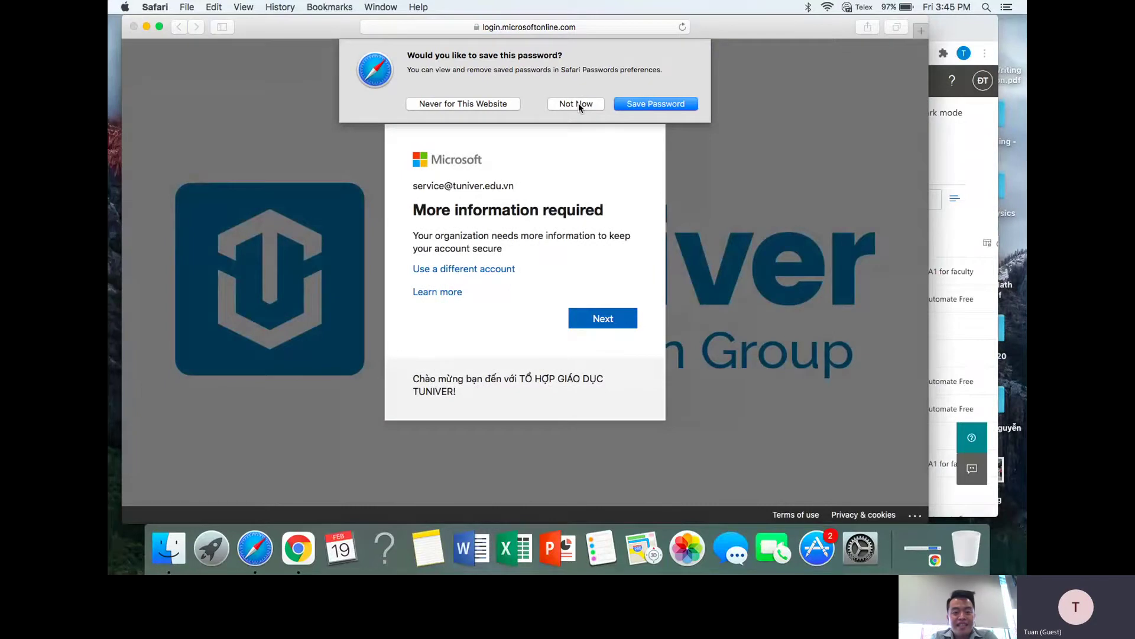
# - Decline saving the password, leave the country code at United States (+1), and skip phone verification setup
pyautogui.click(578, 104)
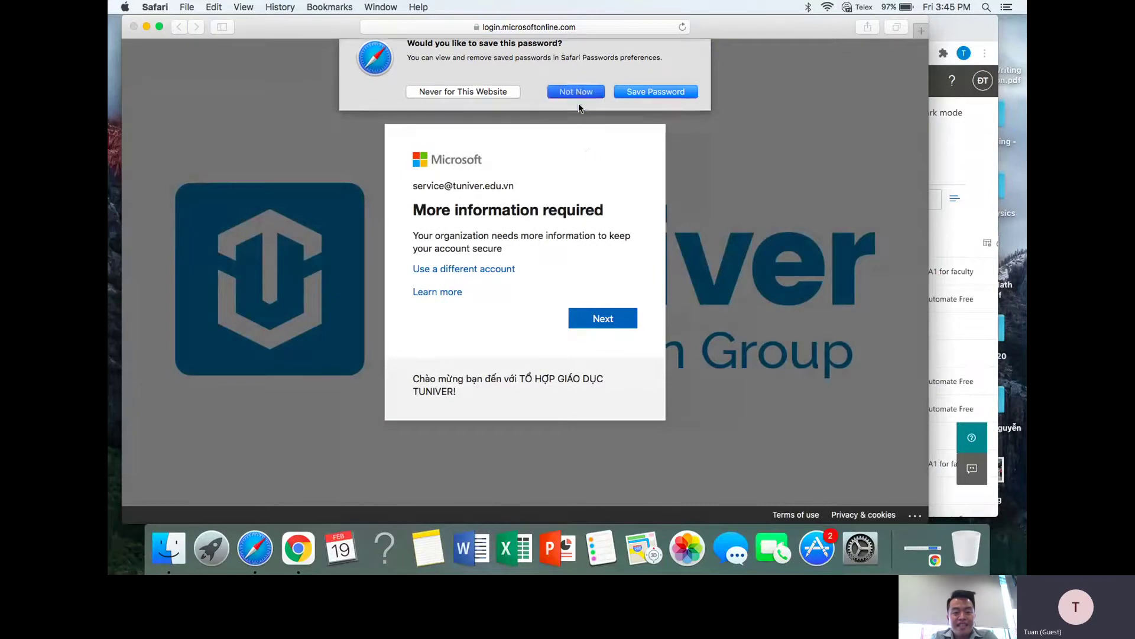
pyautogui.click(604, 321)
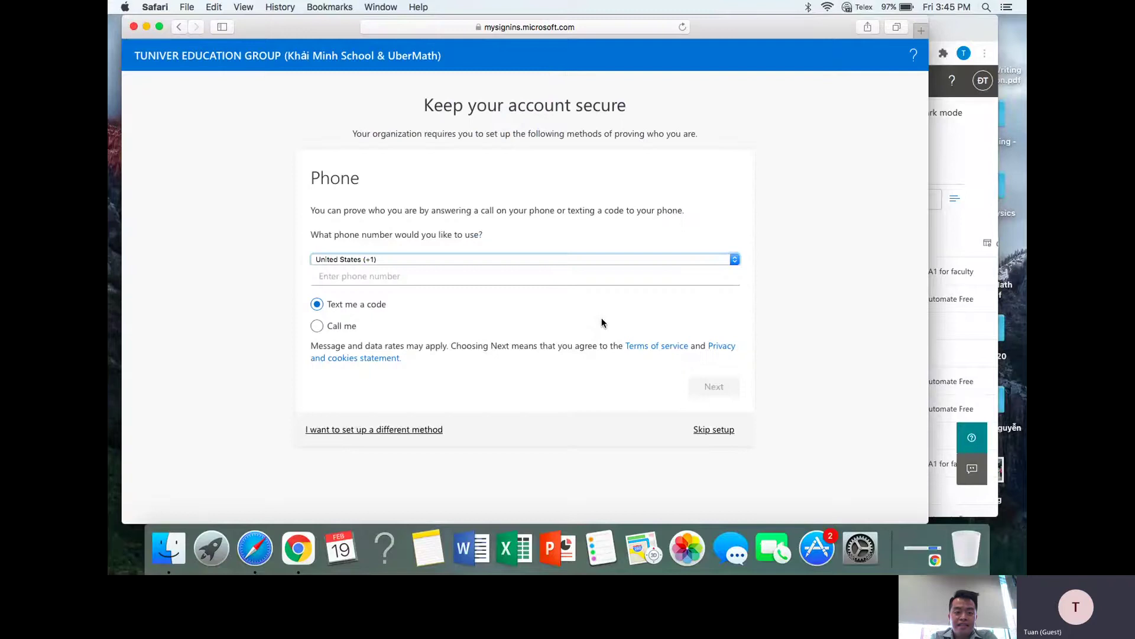
pyautogui.click(673, 260)
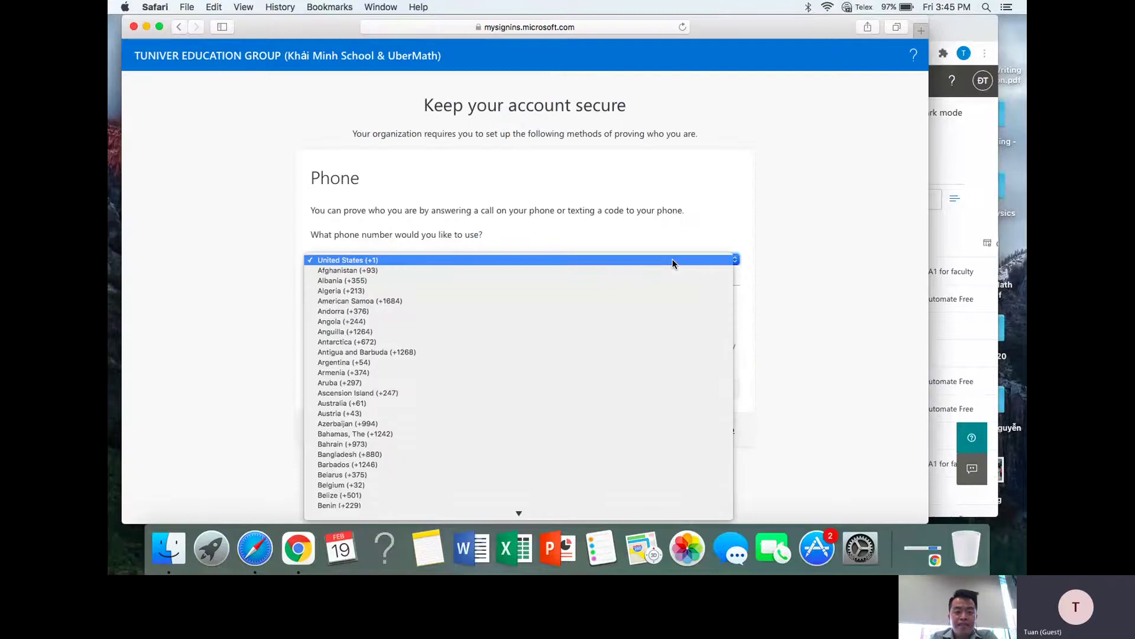
pyautogui.click(778, 246)
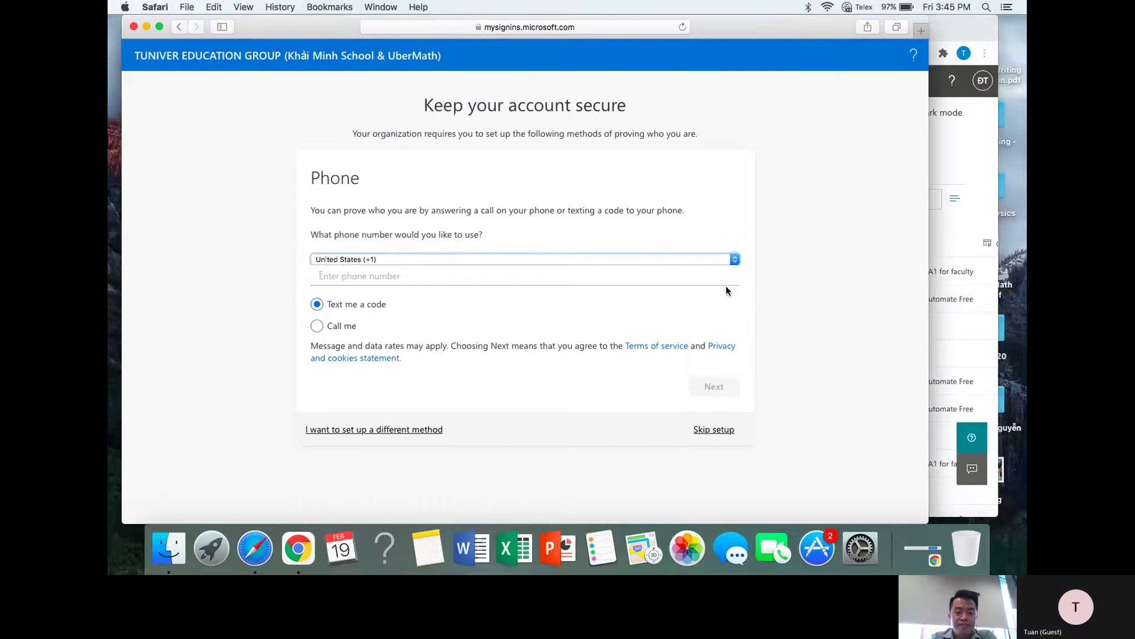
pyautogui.click(701, 259)
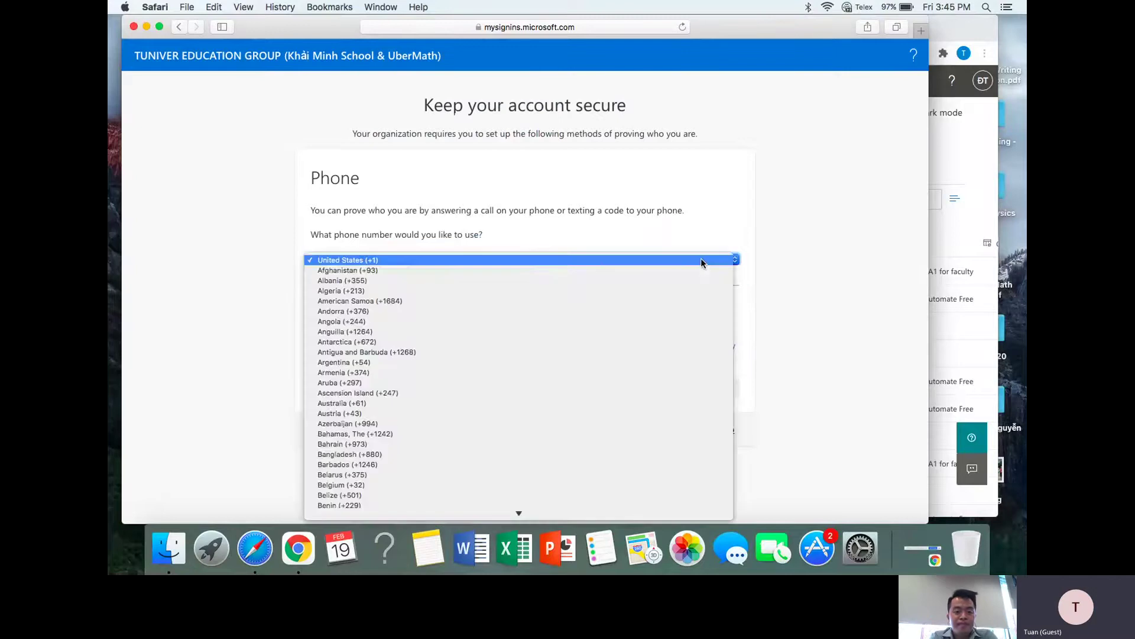
pyautogui.scroll(-15, 673, 316)
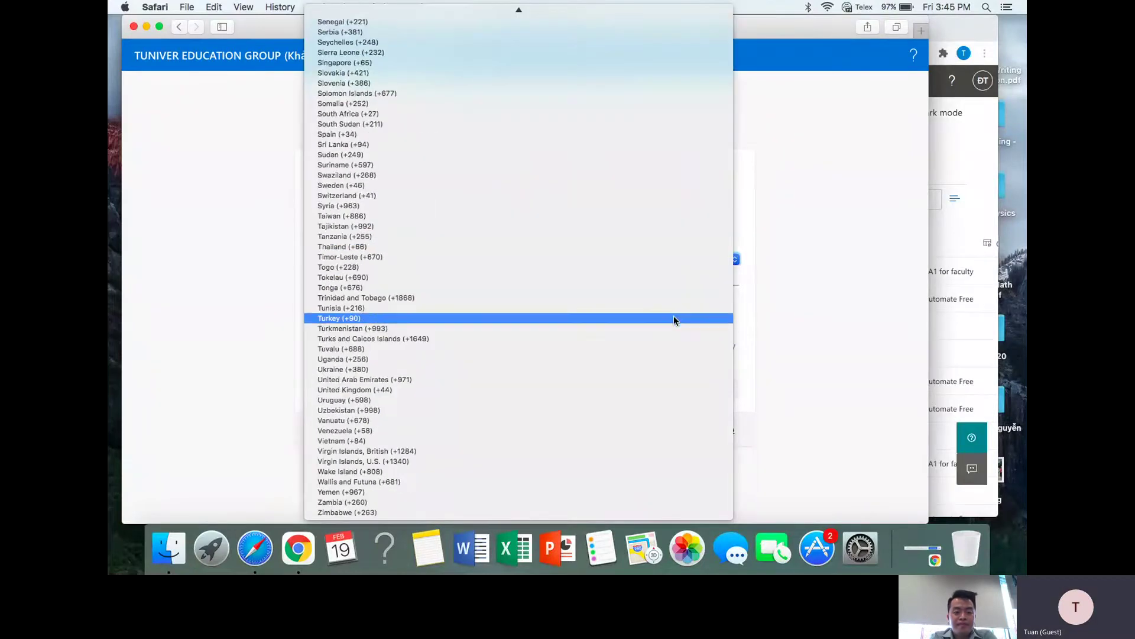
pyautogui.click(794, 346)
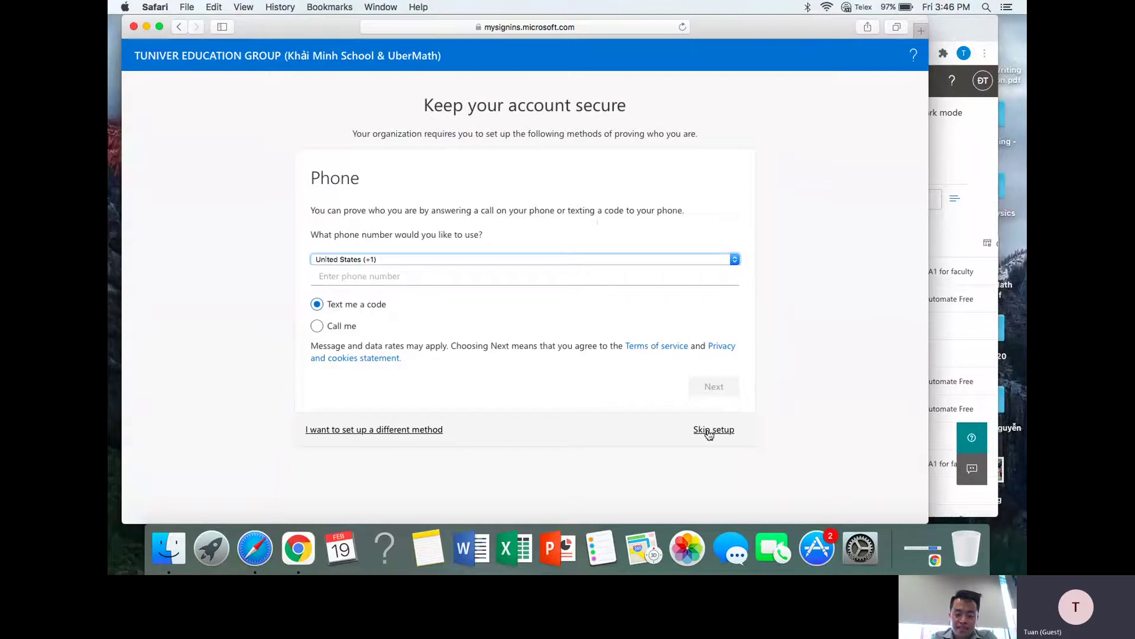
pyautogui.click(709, 431)
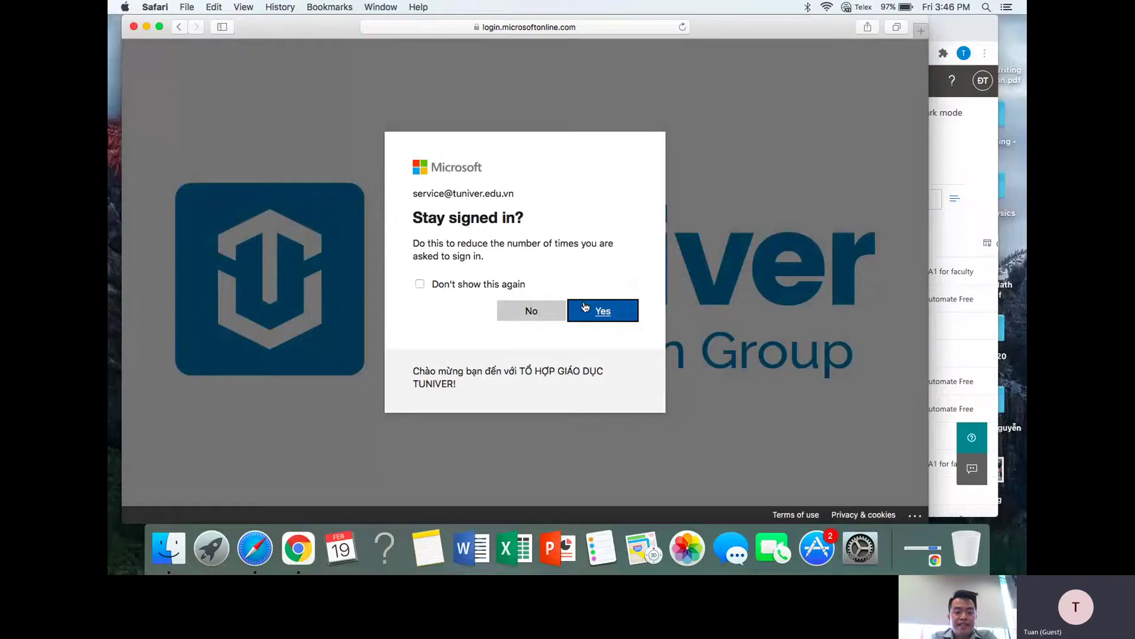
# - Choose Yes to stay signed in, then show the Deployment guide wiki tab in Chrome
pyautogui.click(596, 313)
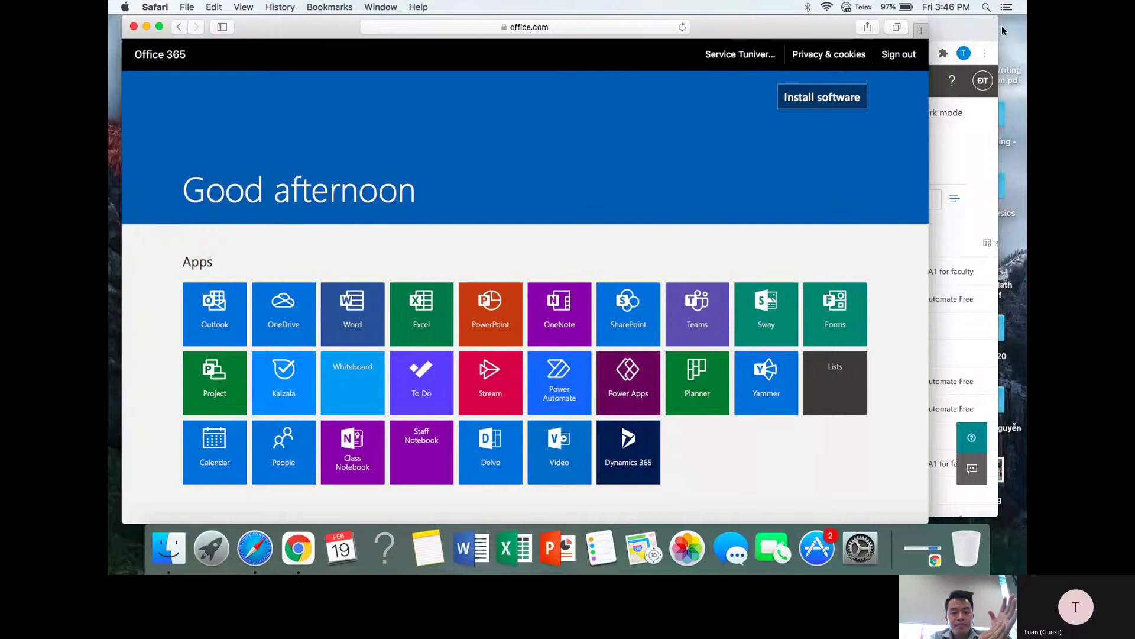
pyautogui.click(966, 34)
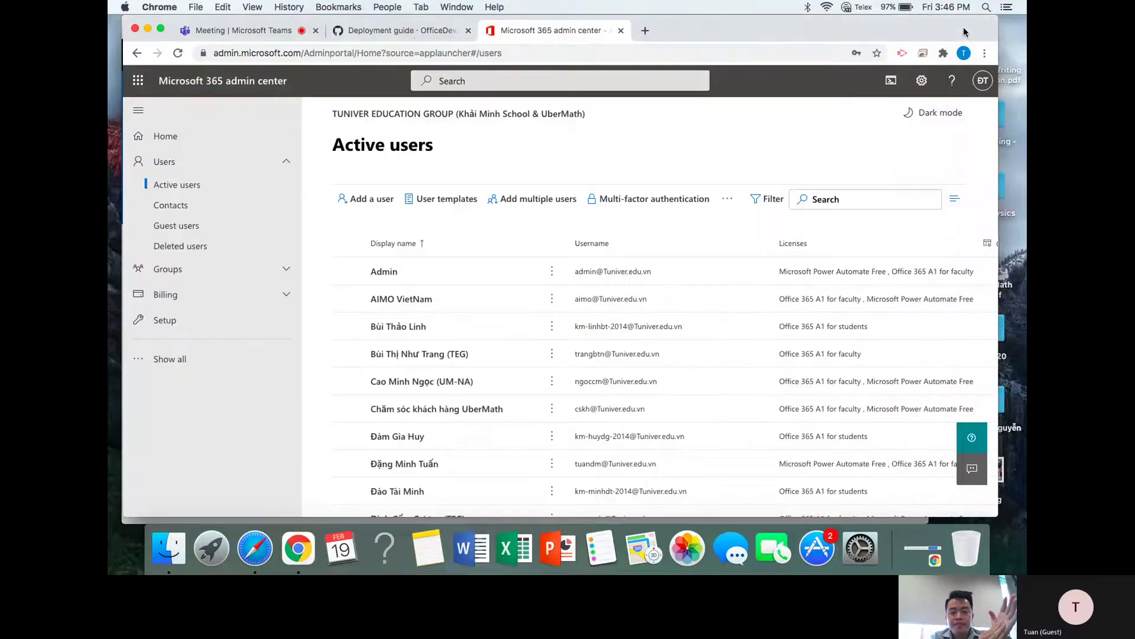
pyautogui.click(410, 33)
pyautogui.scroll(1, 585, 273)
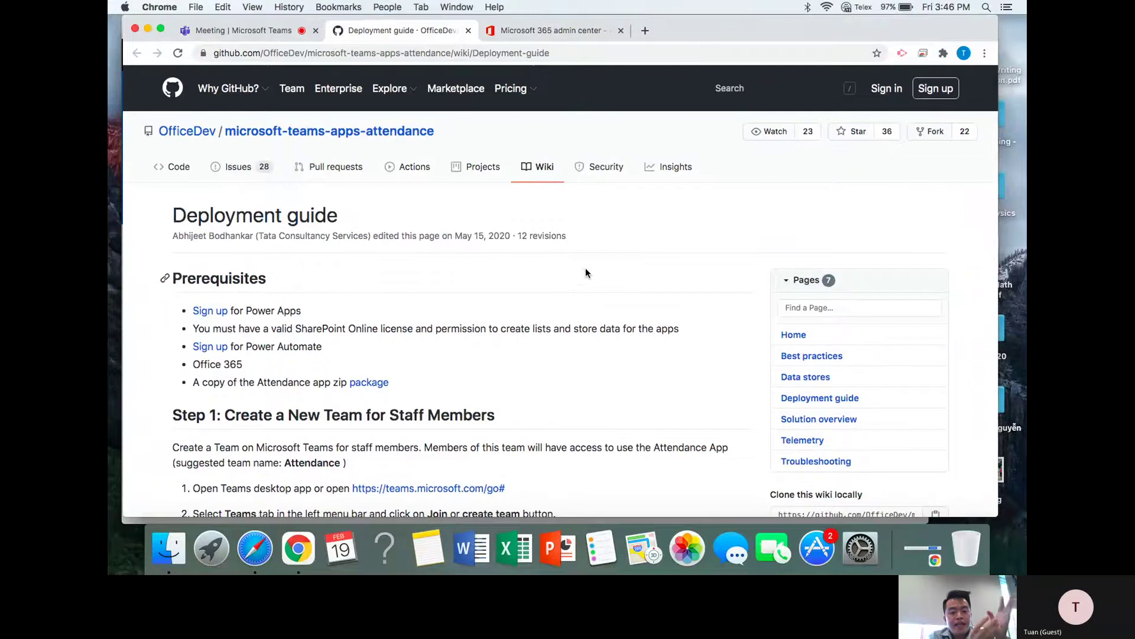
# - Open the wiki's package link, then go up through Package to the microsoft-teams-apps-attendance repository page
pyautogui.scroll(-5, 615, 300)
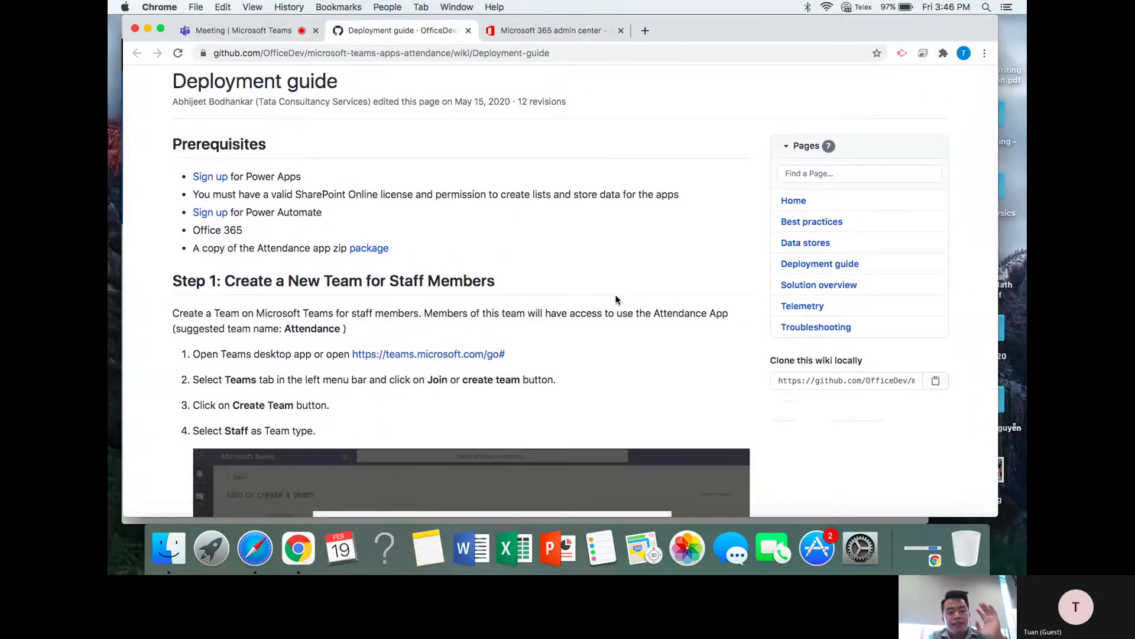
pyautogui.scroll(-1, 616, 300)
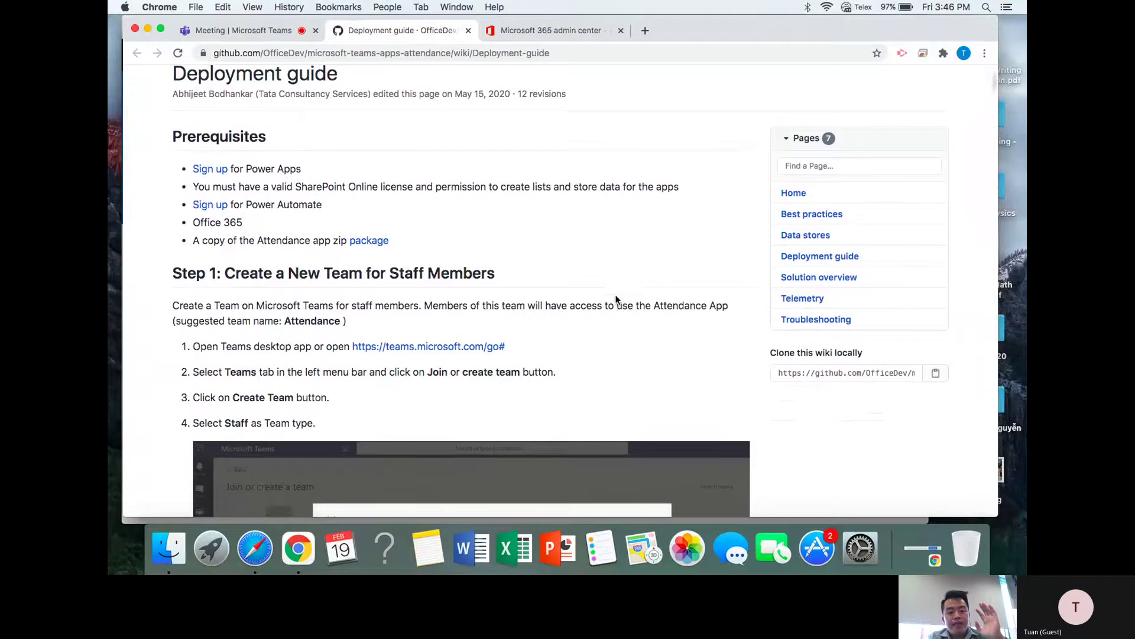
pyautogui.click(361, 244)
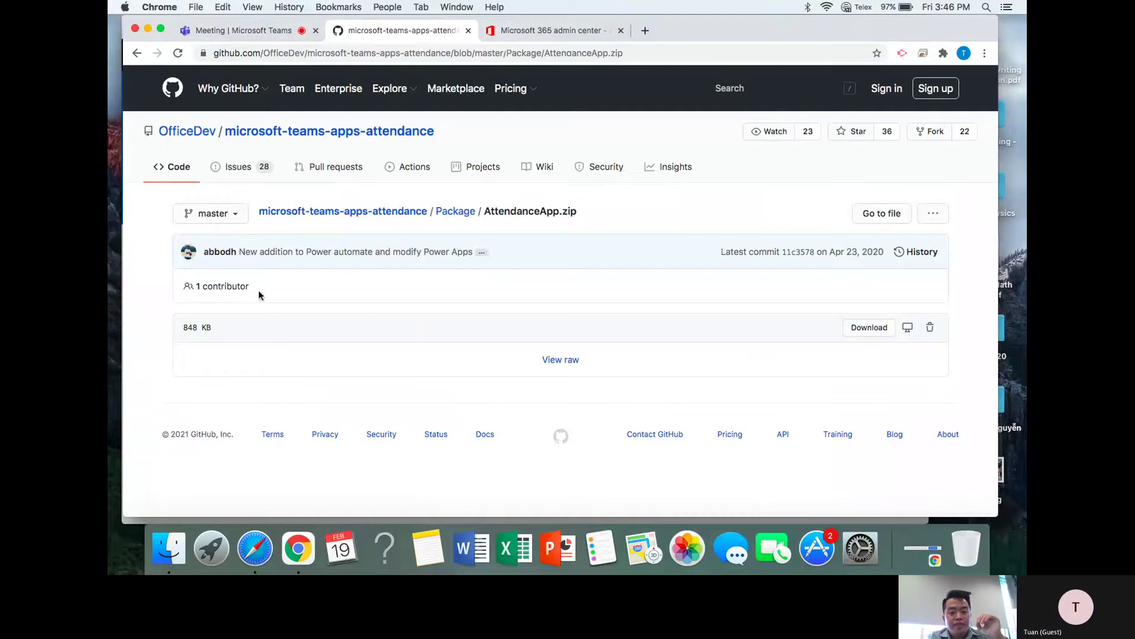
pyautogui.click(441, 215)
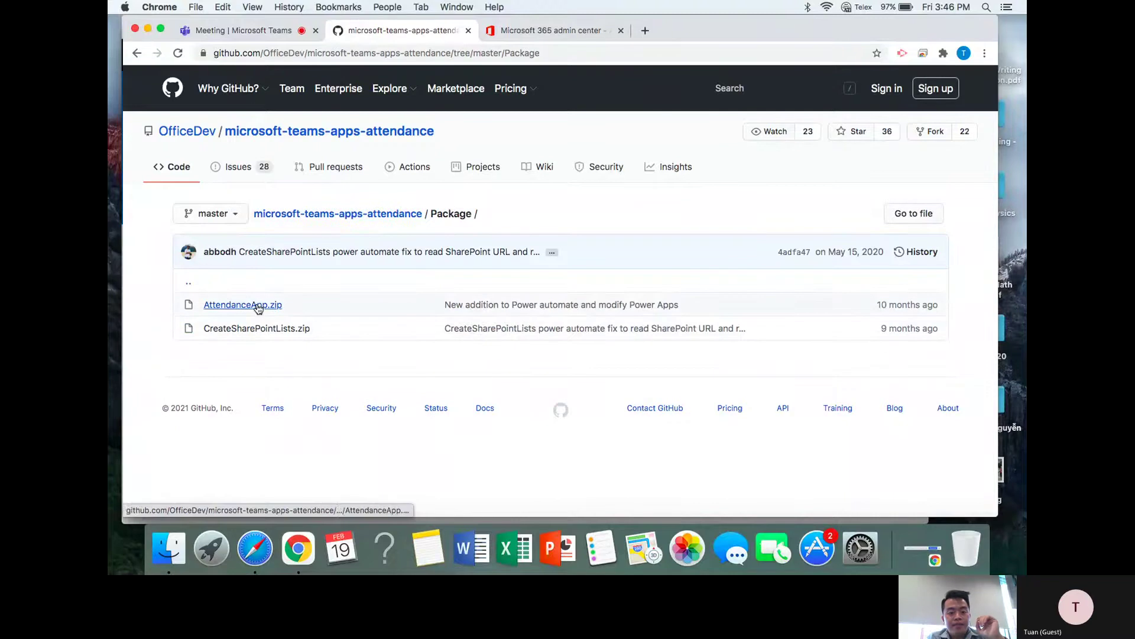
pyautogui.click(396, 217)
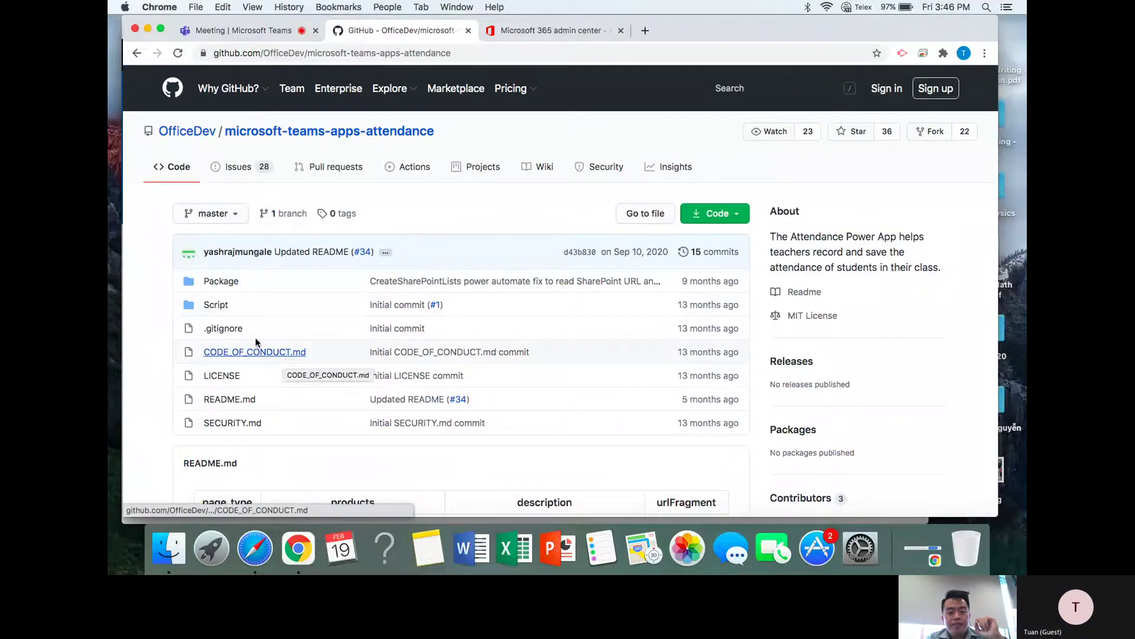
pyautogui.scroll(-1, 230, 313)
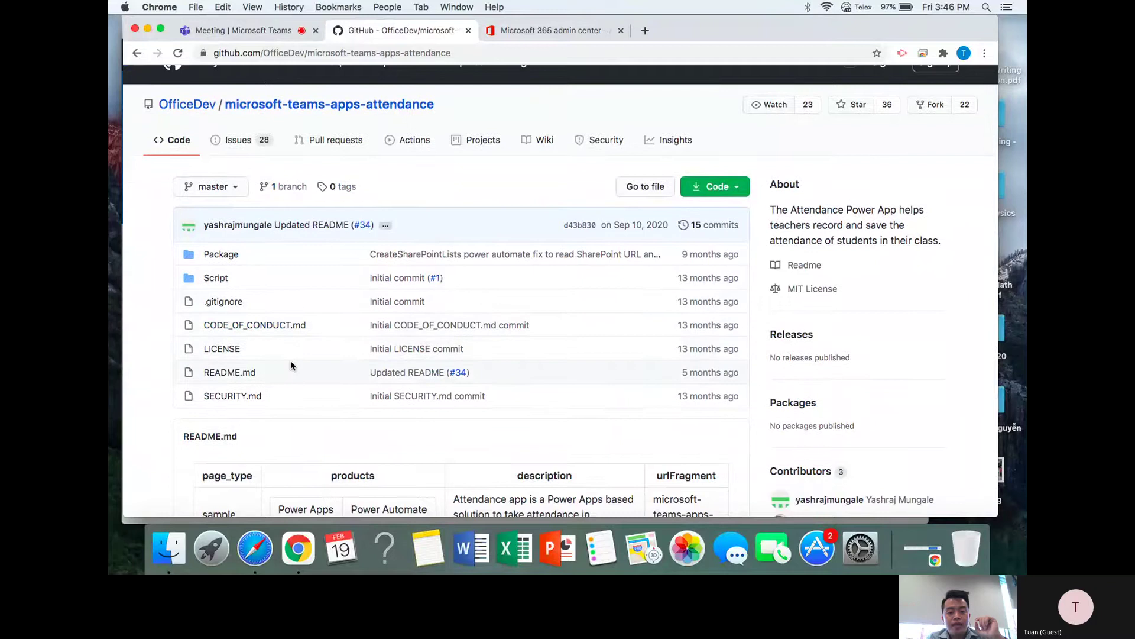
pyautogui.scroll(-1, 291, 364)
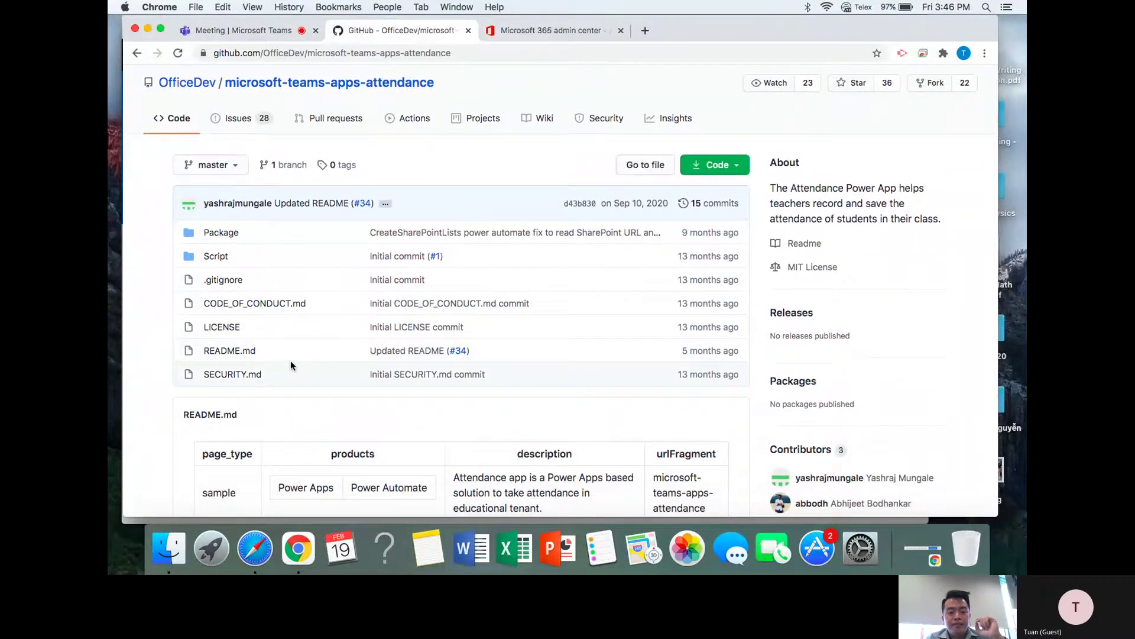
# - Download the repository with Code > Download ZIP, then bring Safari's Office 365 home forward
pyautogui.click(724, 166)
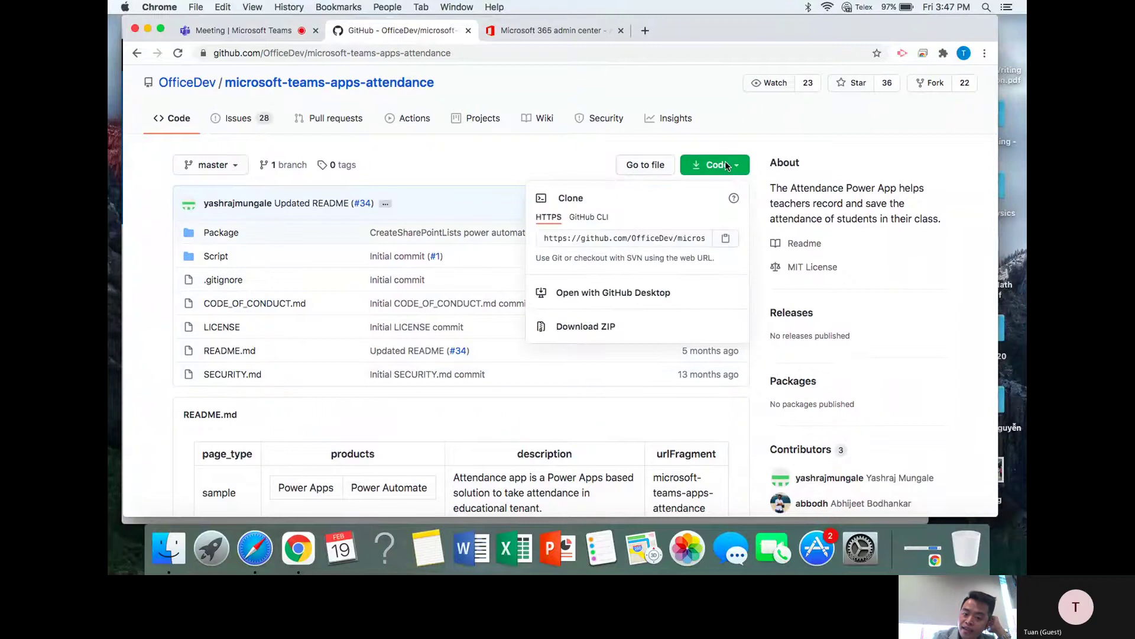
pyautogui.click(581, 331)
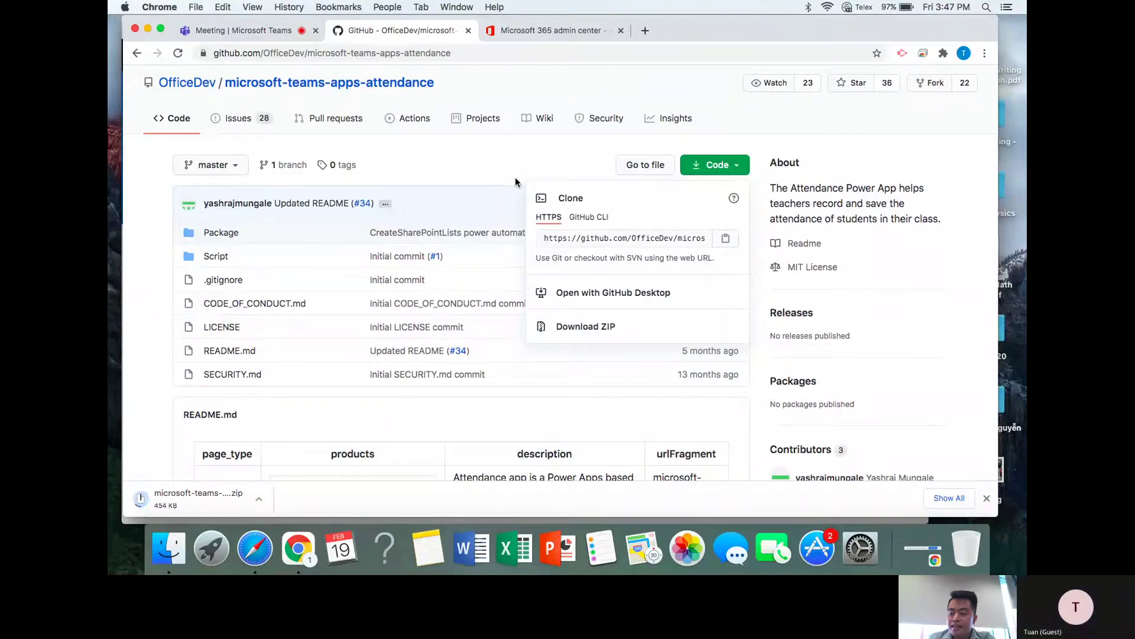
pyautogui.click(255, 545)
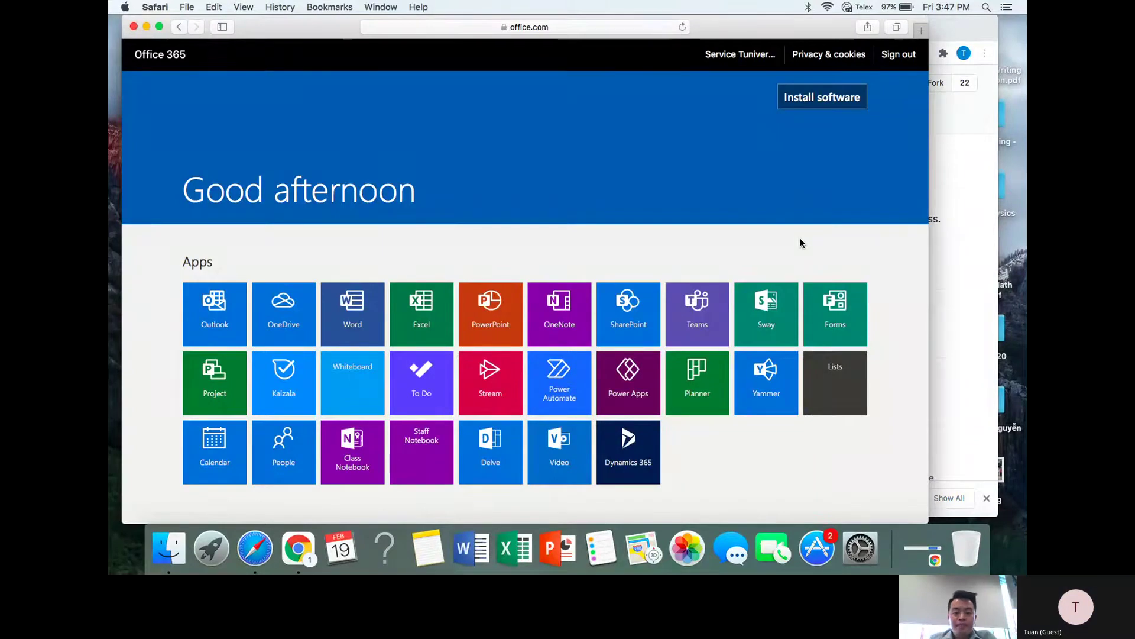
# - Launch Teams from its Office 365 home tile, then return to Chrome's GitHub repository page
pyautogui.click(690, 312)
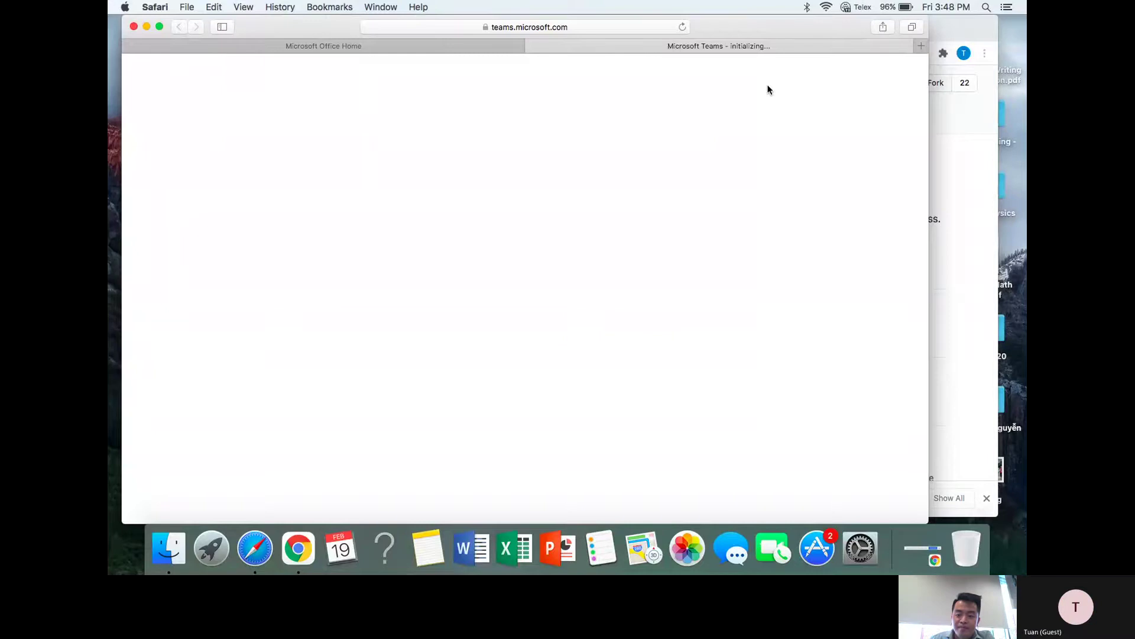
pyautogui.click(971, 29)
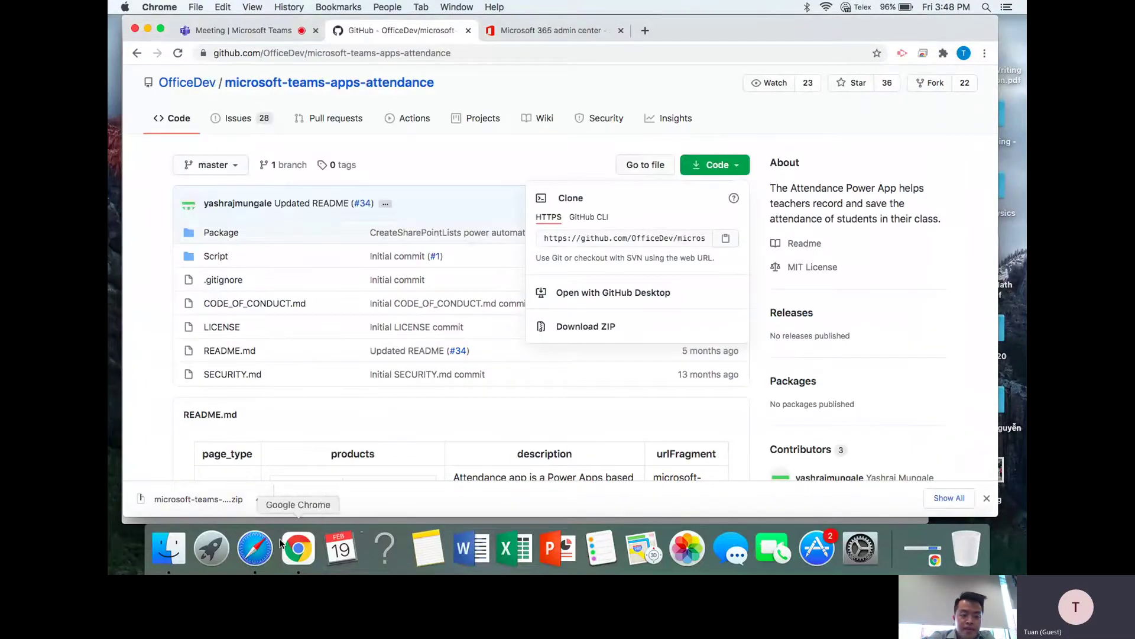
# - Extract the downloaded ZIP, open the microsoft-teams-apps-attendance-master folder in list view, then return to Safari
pyautogui.click(188, 499)
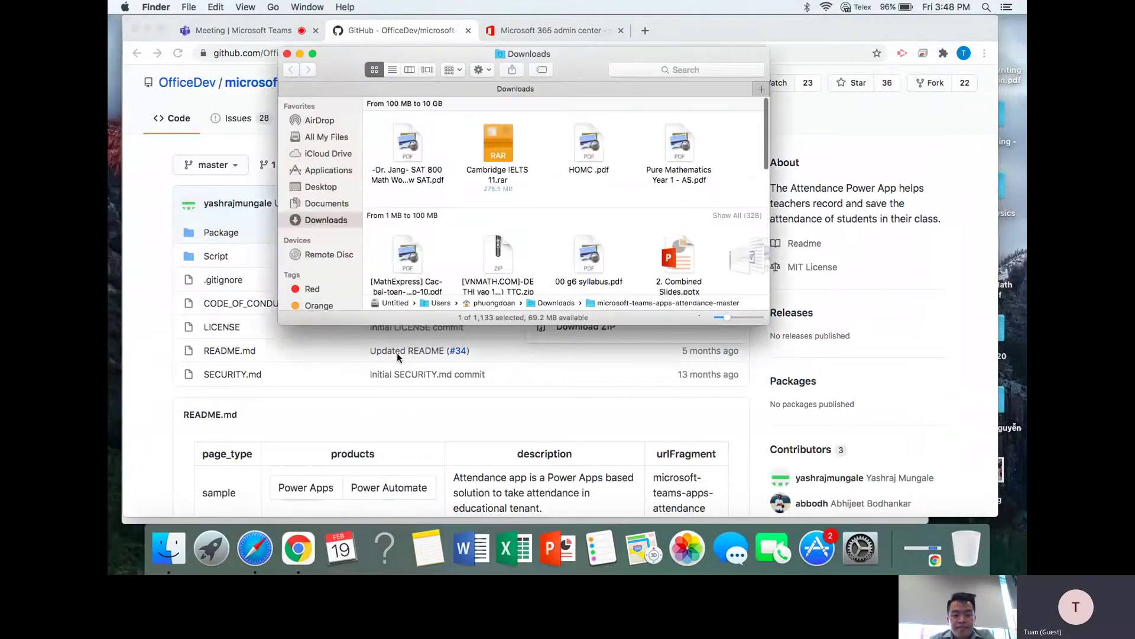
pyautogui.click(391, 72)
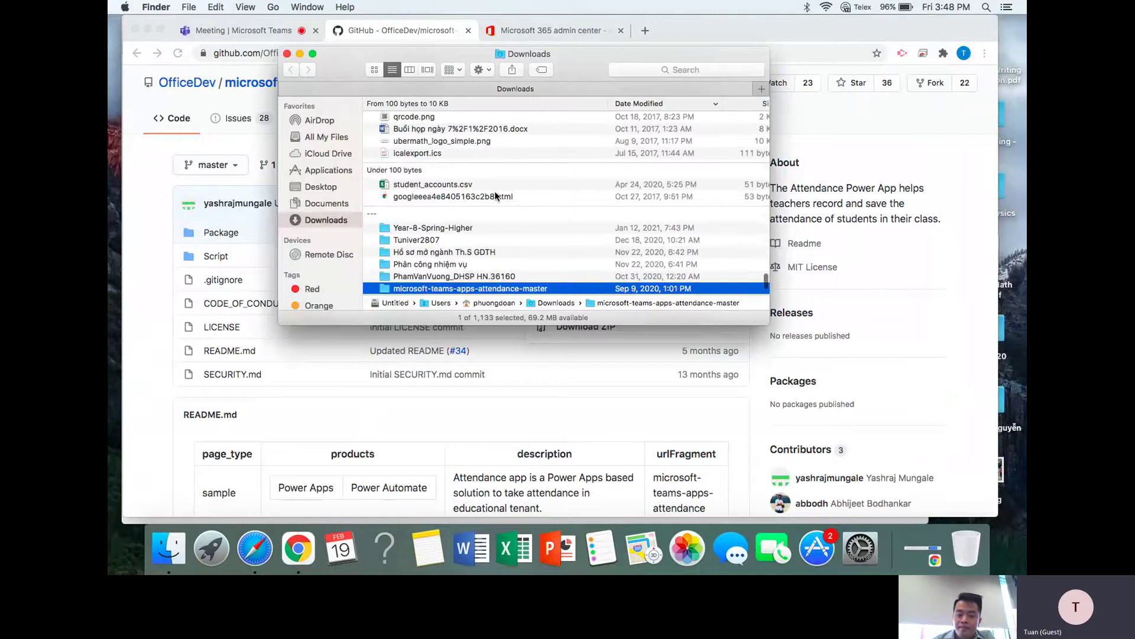
pyautogui.press('cmd+Down')
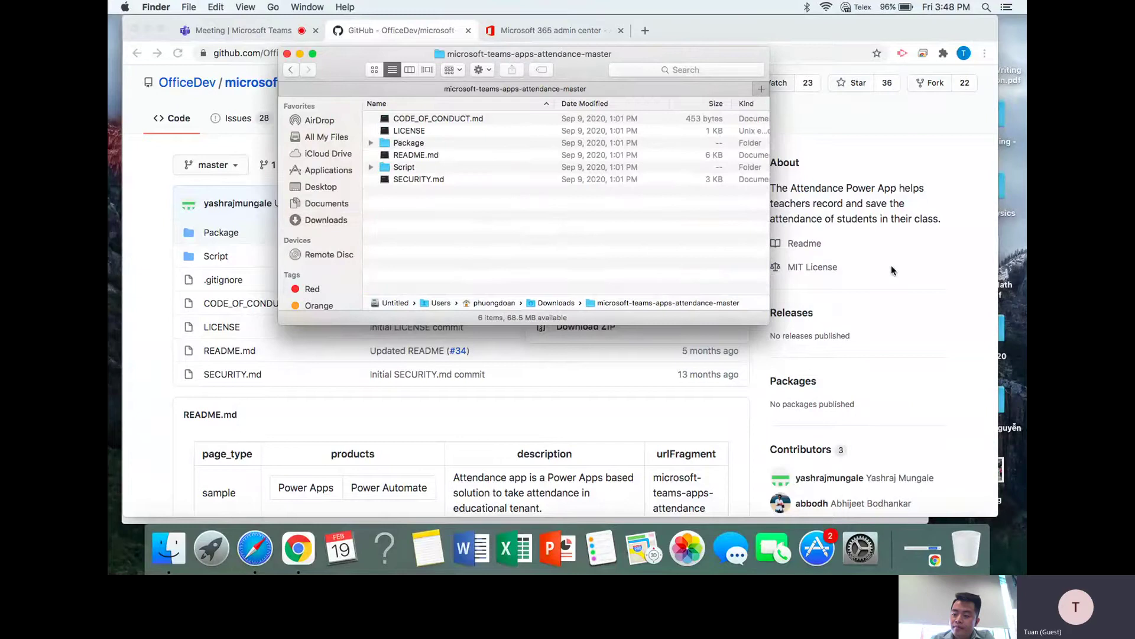
pyautogui.click(256, 550)
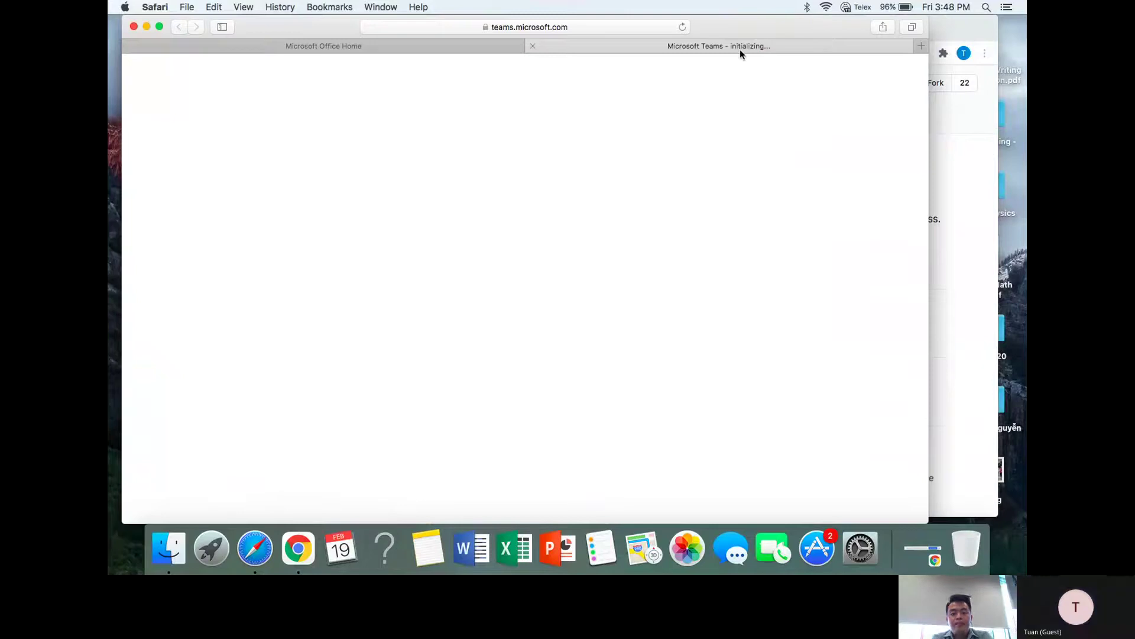
# - Reload the stalled Teams page, browse Safari's Window, History and File menus, then return to GitHub
pyautogui.click(682, 28)
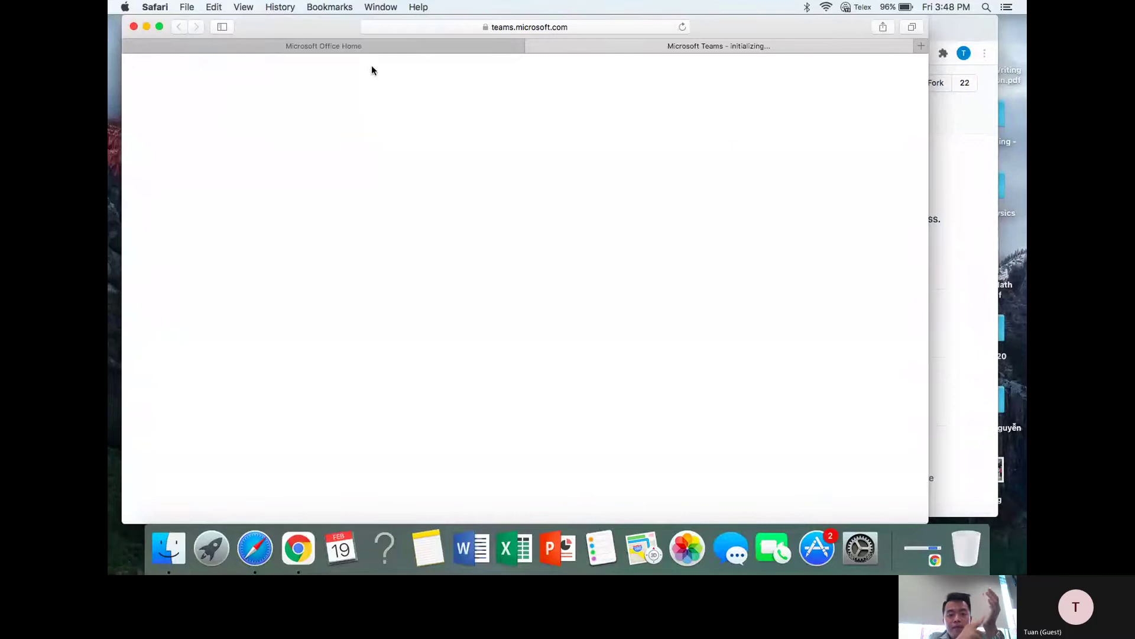
pyautogui.click(379, 8)
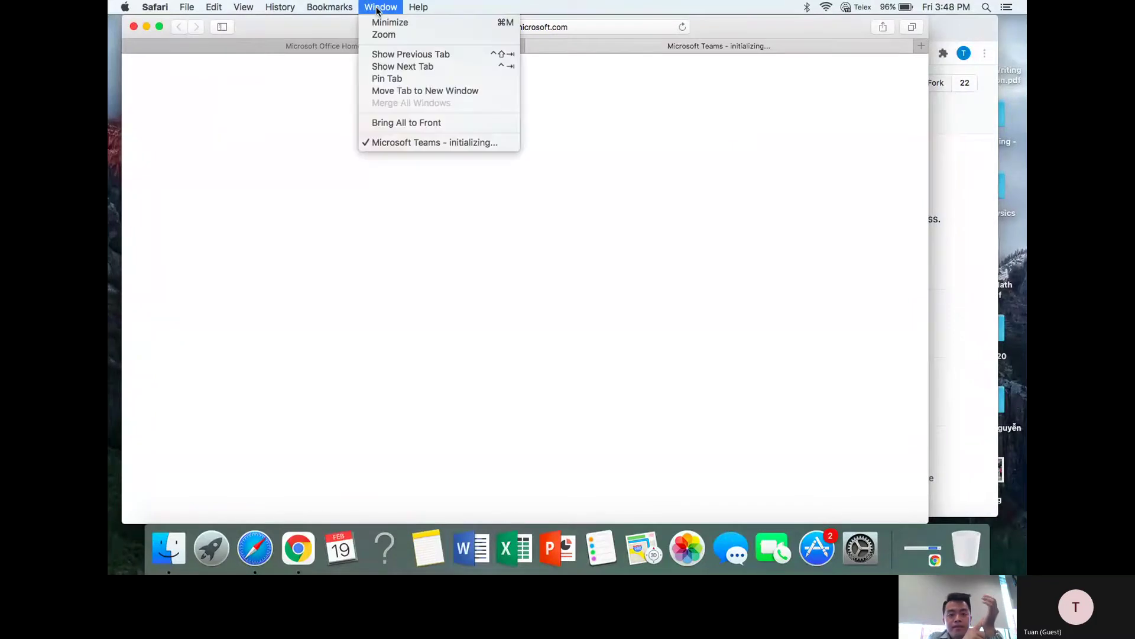
pyautogui.moveTo(288, 8)
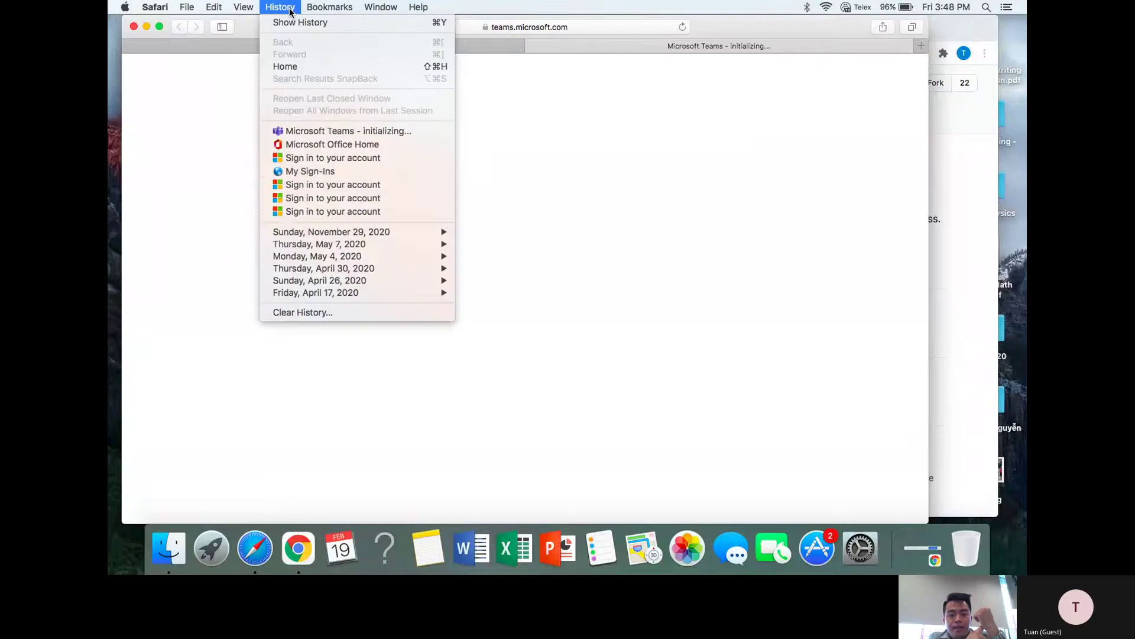
pyautogui.moveTo(345, 9)
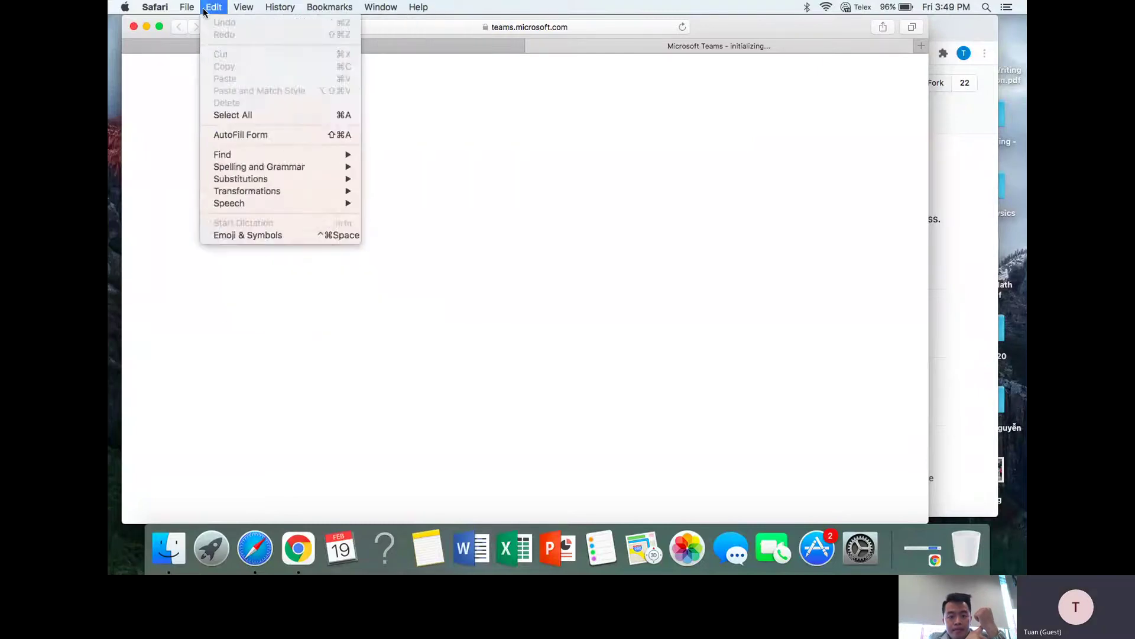
pyautogui.moveTo(187, 8)
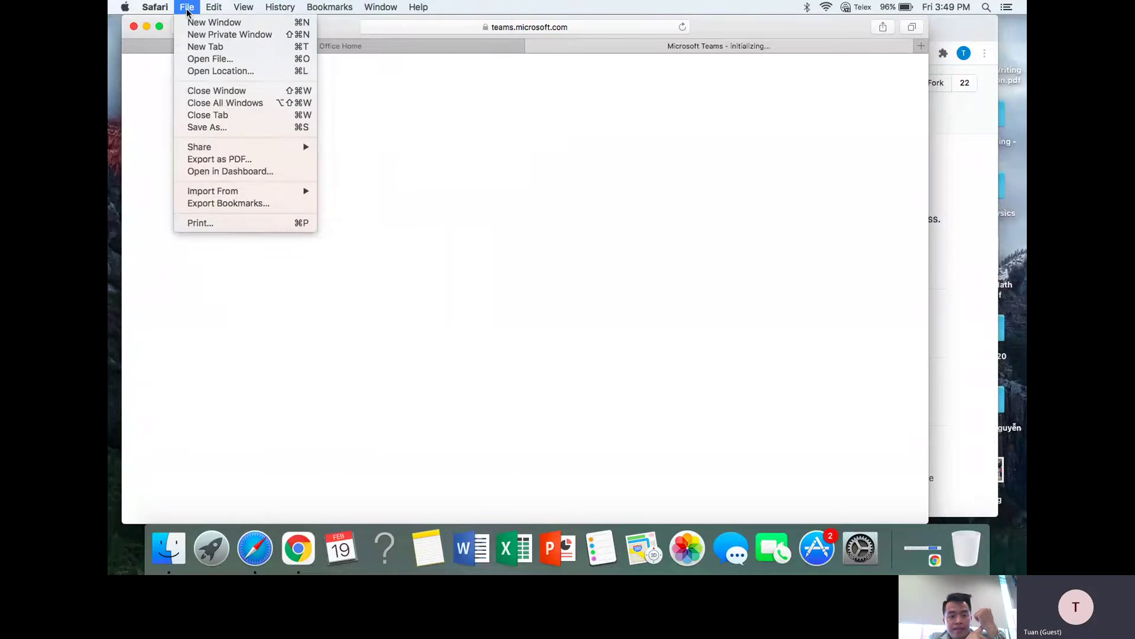
pyautogui.moveTo(235, 7)
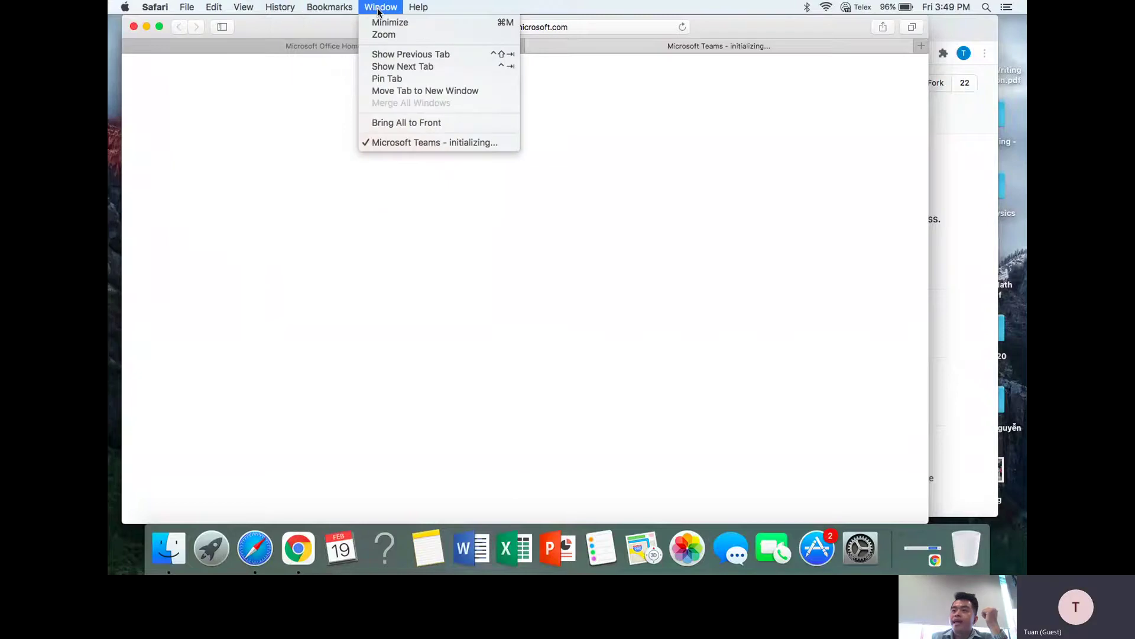
pyautogui.click(264, 155)
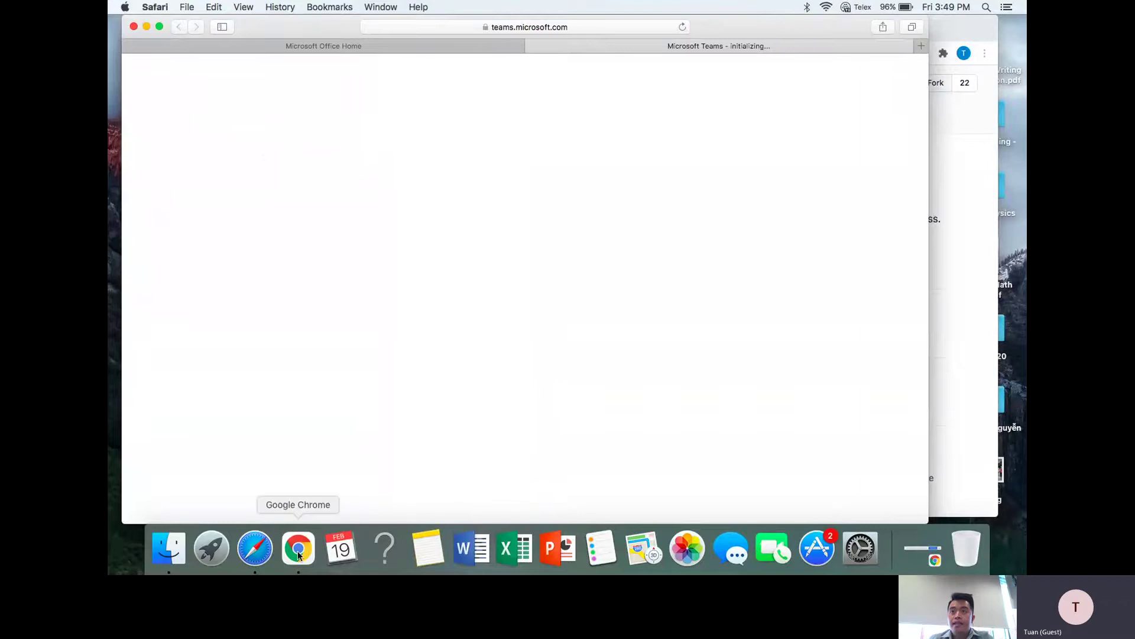
pyautogui.click(960, 169)
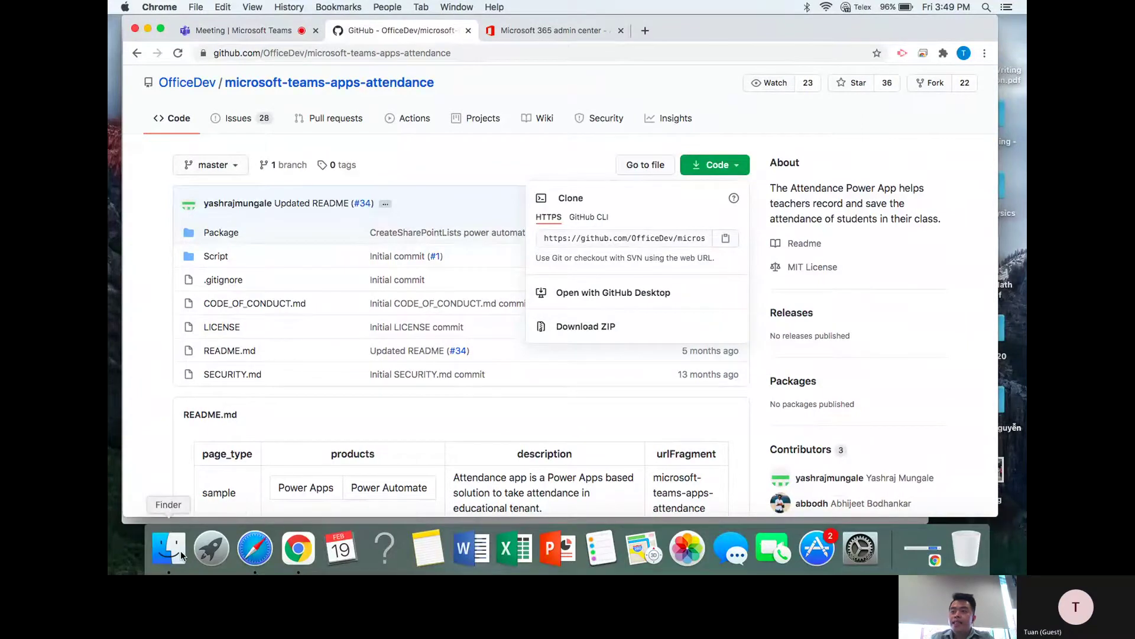
# - Check between Office Home and Teams that Teams is still initializing, then open a new Chrome tab
pyautogui.click(258, 560)
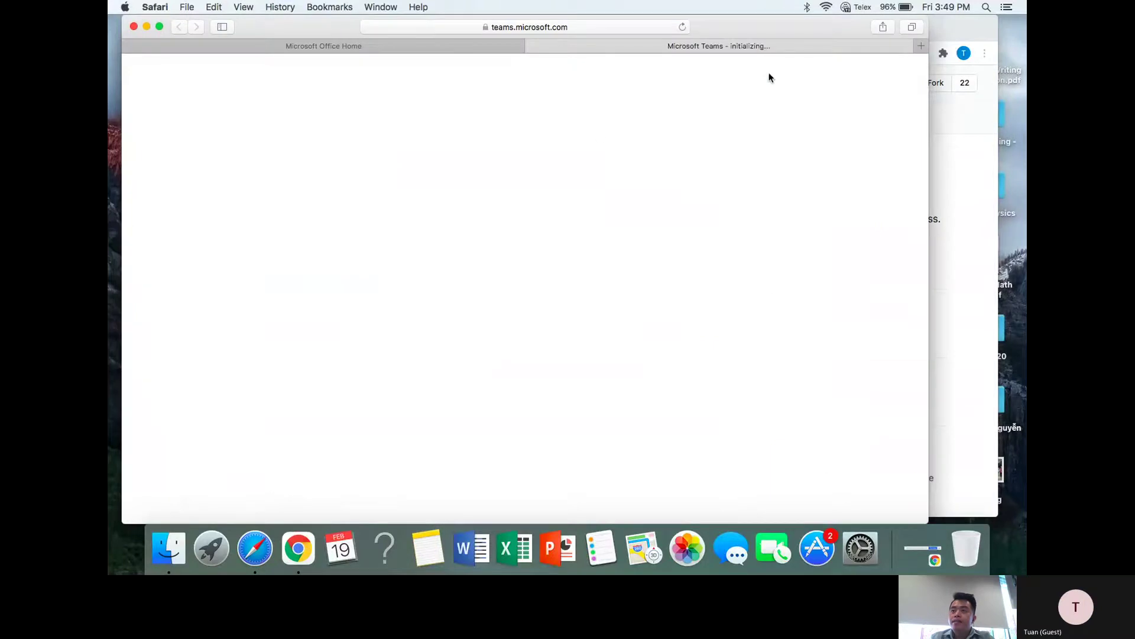
pyautogui.click(947, 184)
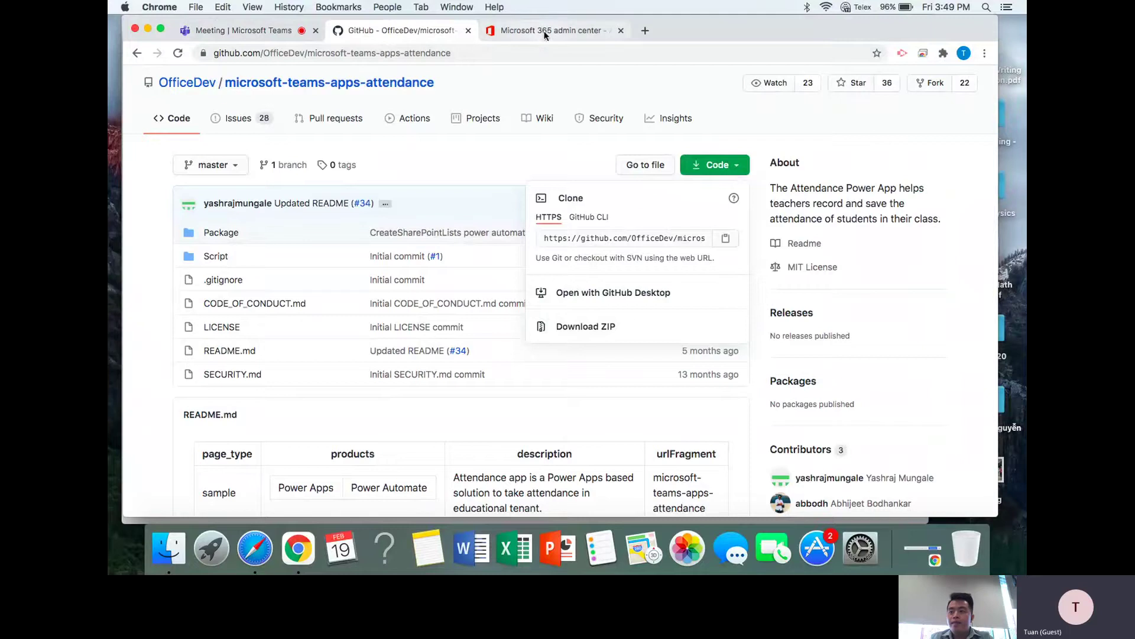
pyautogui.click(257, 556)
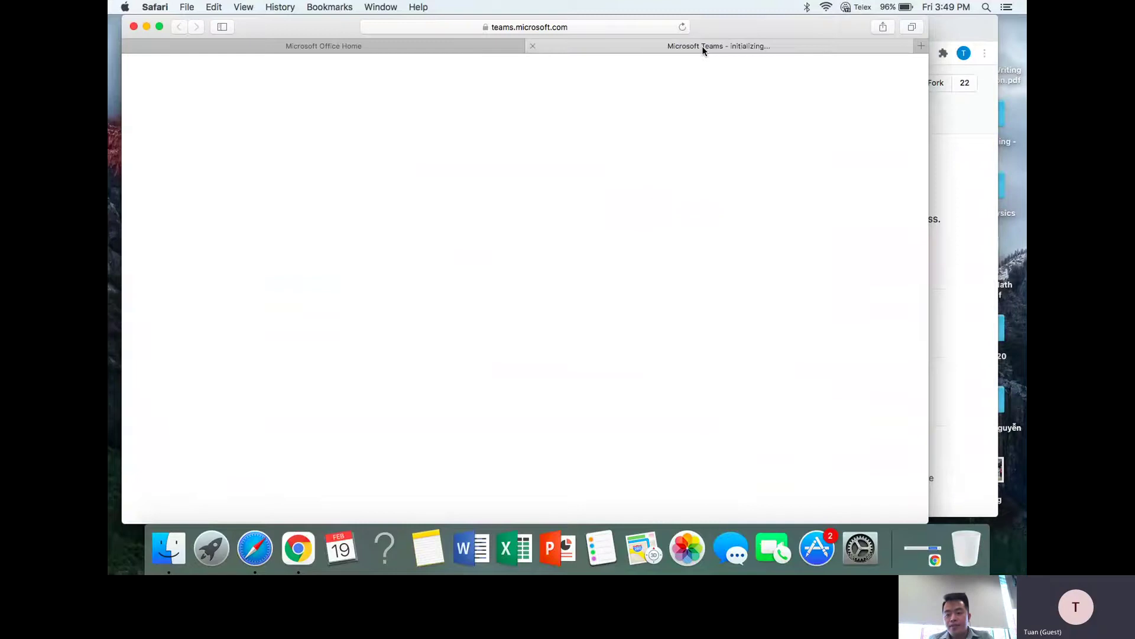
pyautogui.click(420, 45)
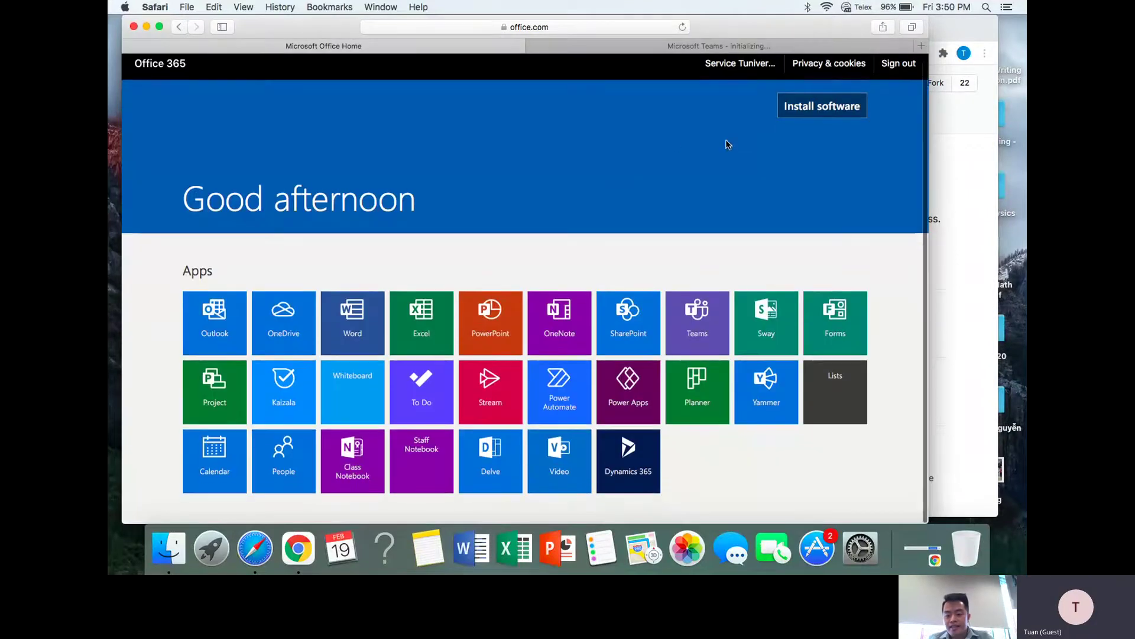
pyautogui.click(720, 48)
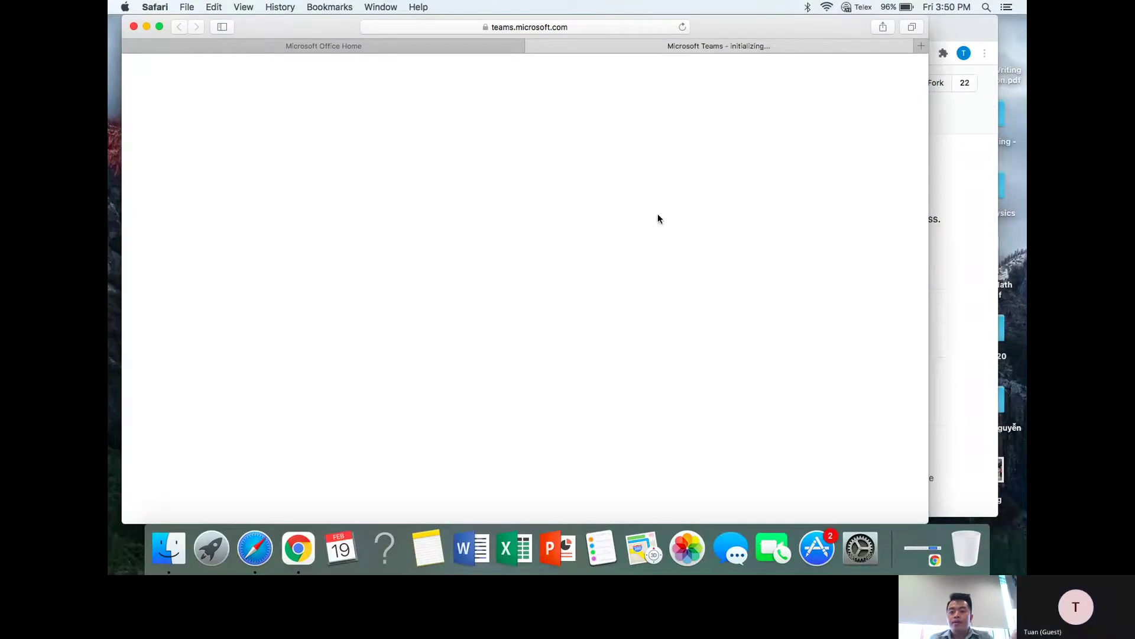
pyautogui.click(956, 32)
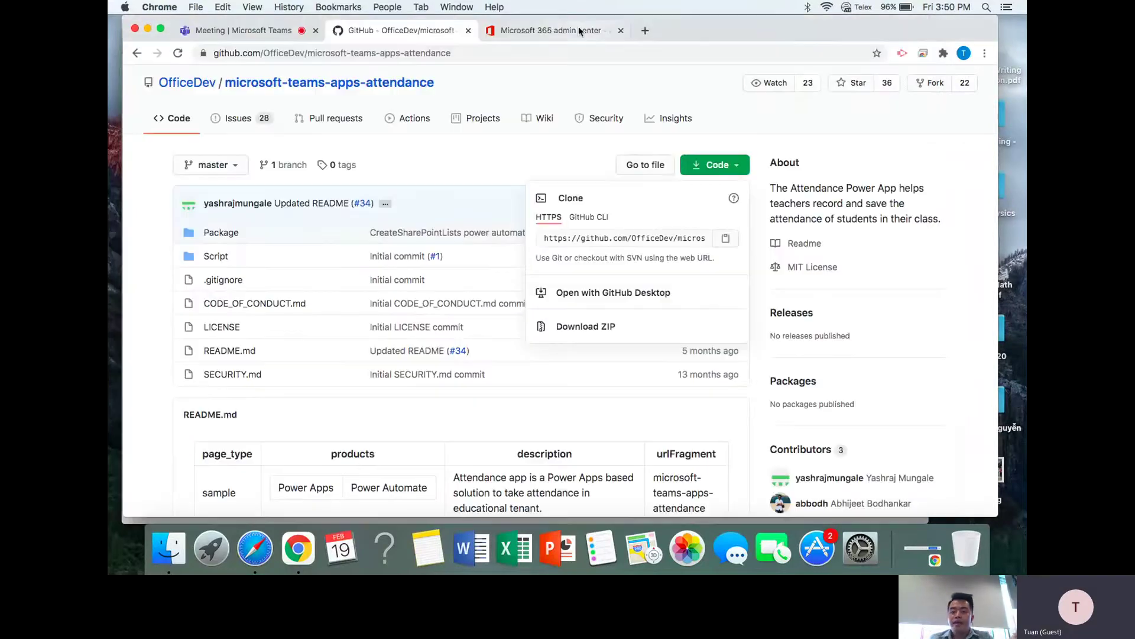
pyautogui.click(646, 32)
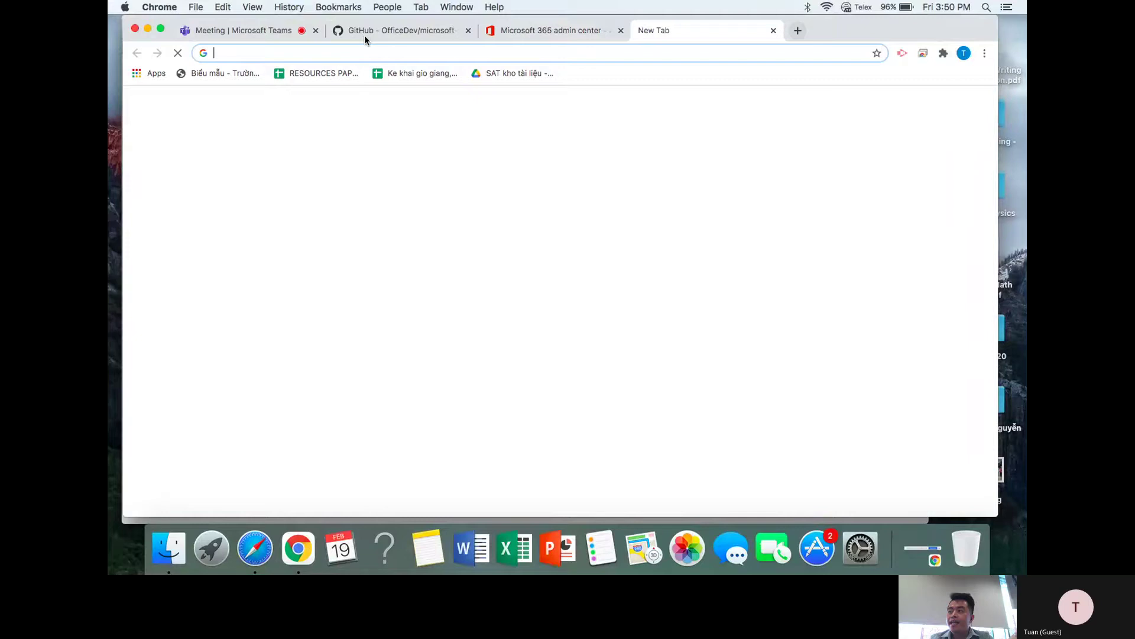
# - From the meeting chat link, download Edge for Intel Macs with optional diagnostic data unchecked
pyautogui.click(259, 32)
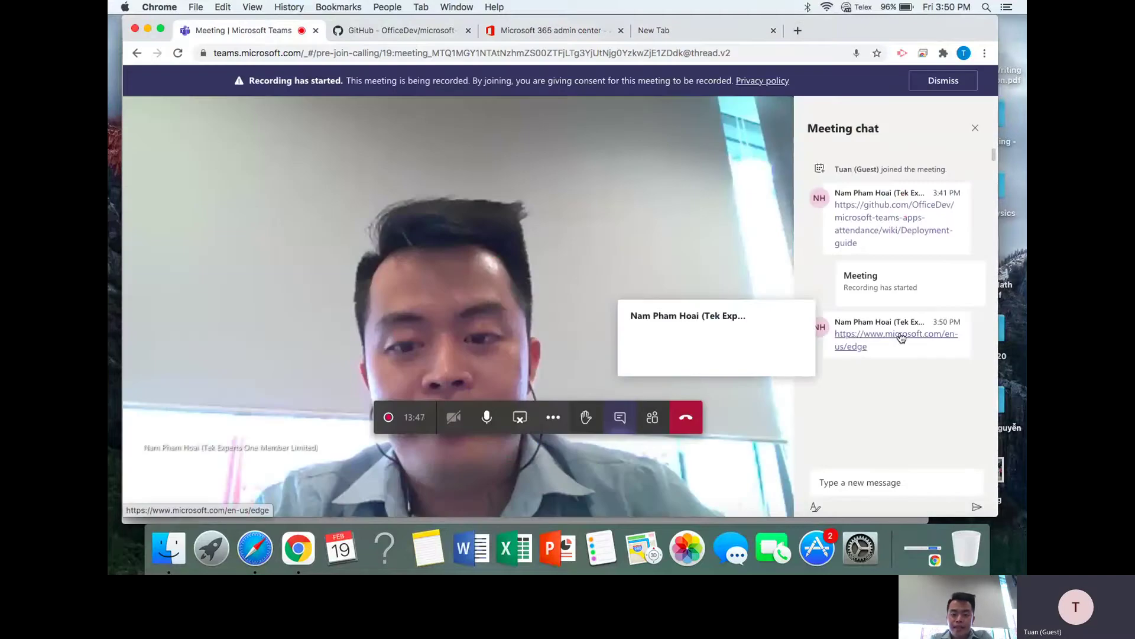
pyautogui.click(899, 334)
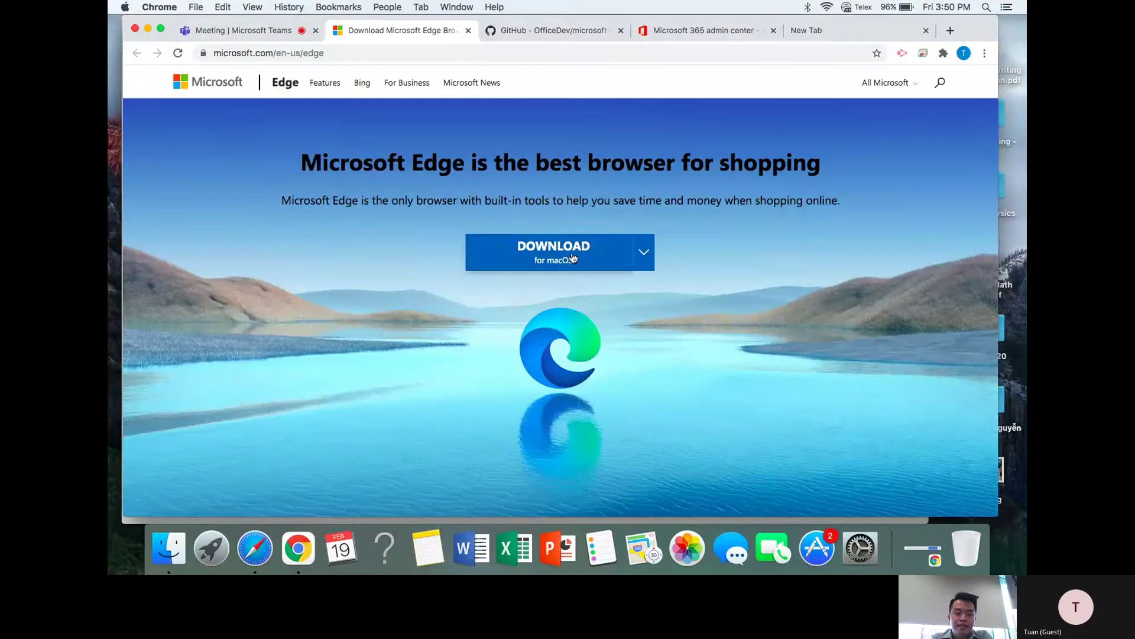
pyautogui.click(588, 247)
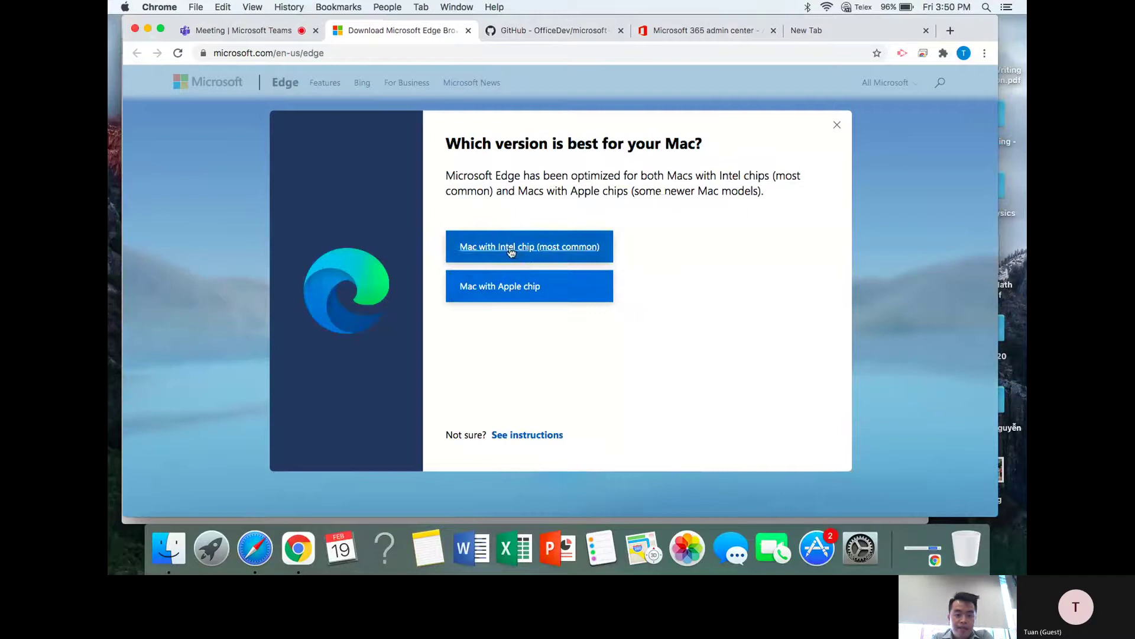
pyautogui.click(512, 251)
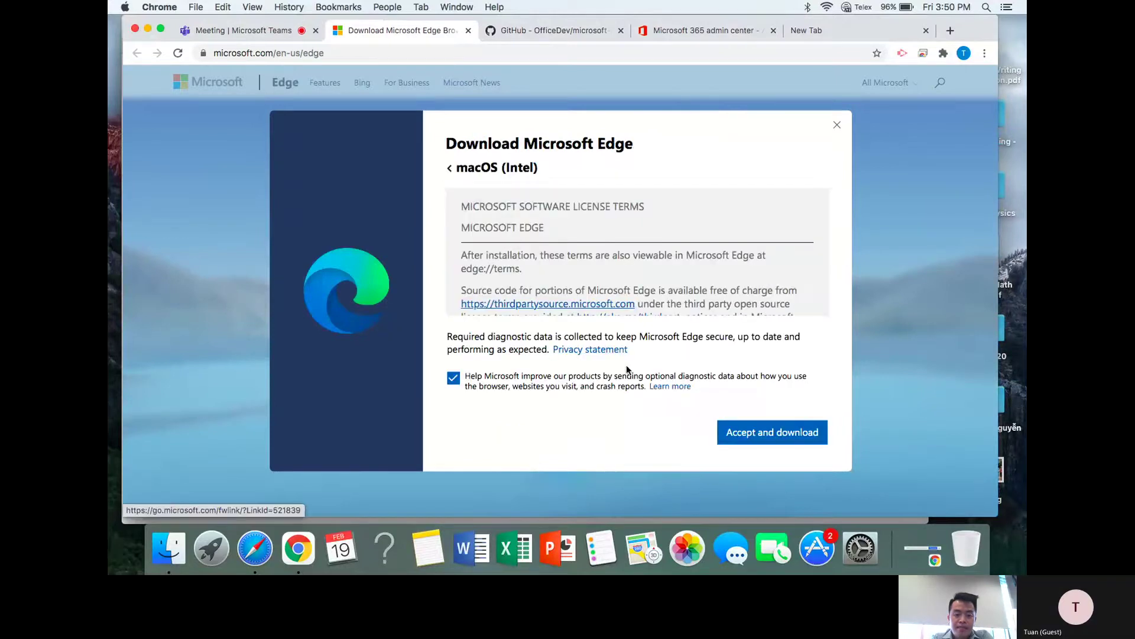
pyautogui.click(459, 380)
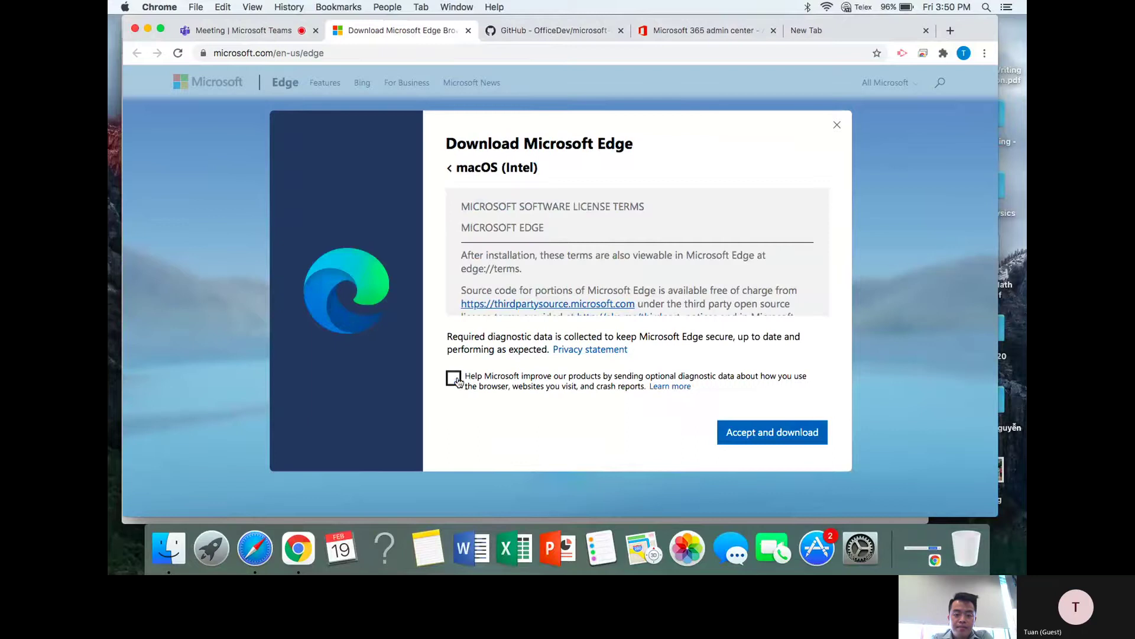
pyautogui.click(759, 433)
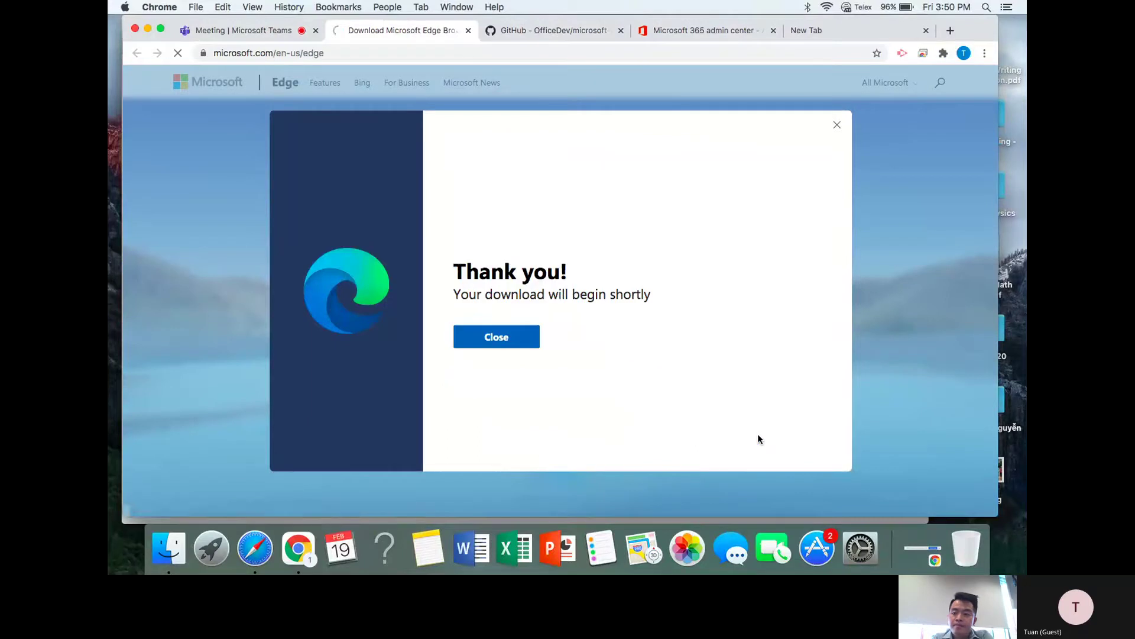
pyautogui.click(498, 321)
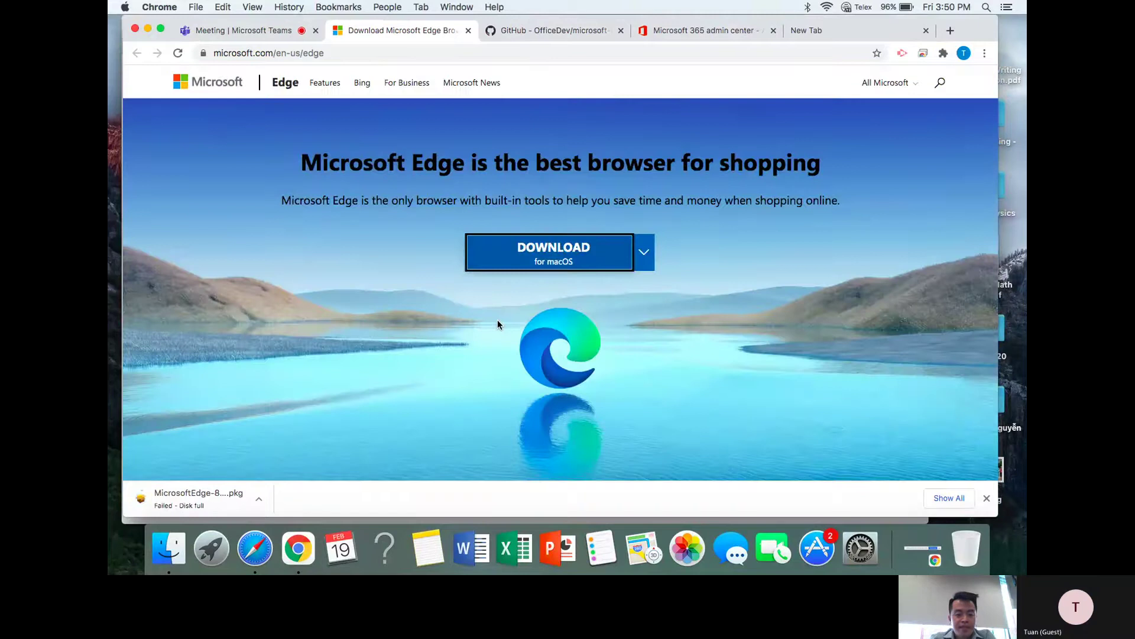
# - Check the failed Edge download, then show the microsoft-teams-apps-attendance-master folder in Finder
pyautogui.click(259, 498)
pyautogui.click(346, 409)
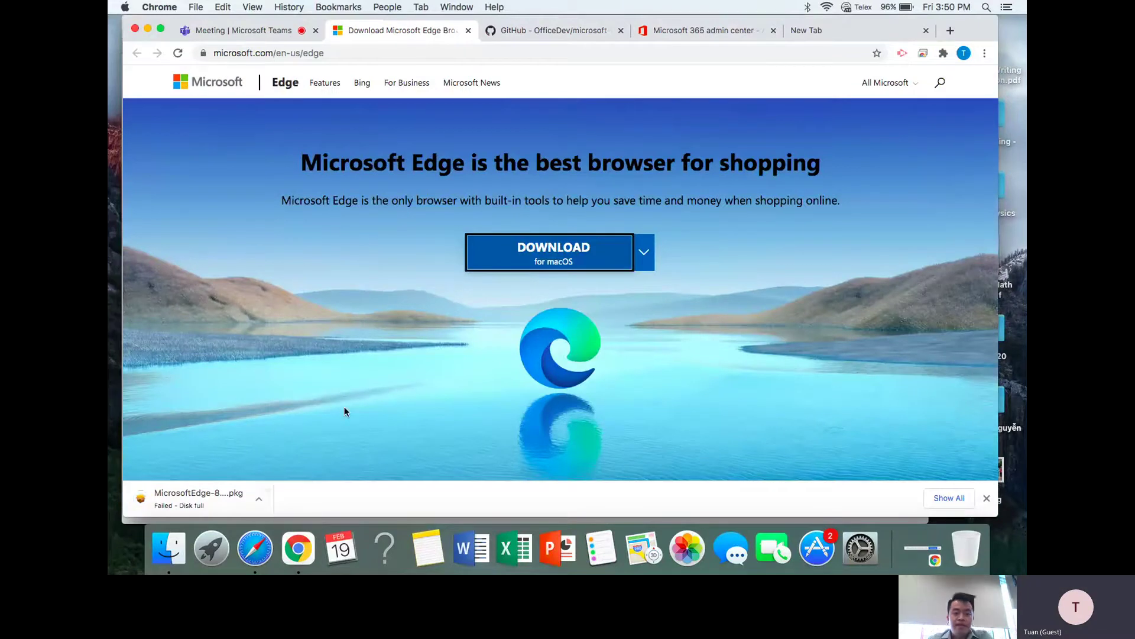
pyautogui.click(169, 550)
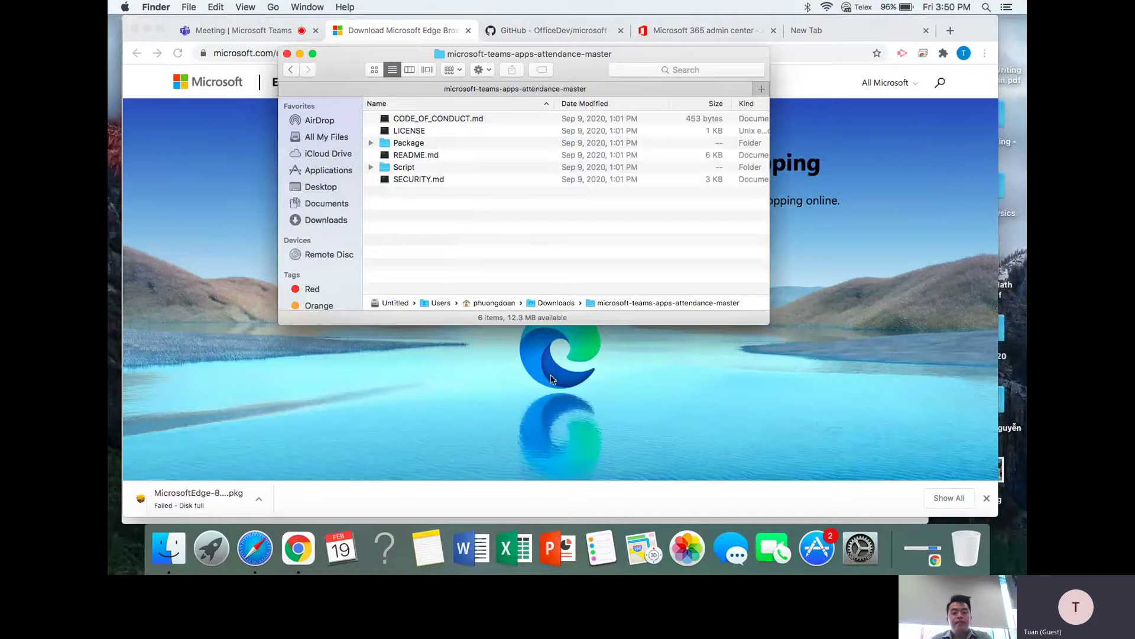
# - Go back to the Meeting | Microsoft Teams tab in Chrome and end the screen share
pyautogui.click(298, 548)
pyautogui.click(255, 549)
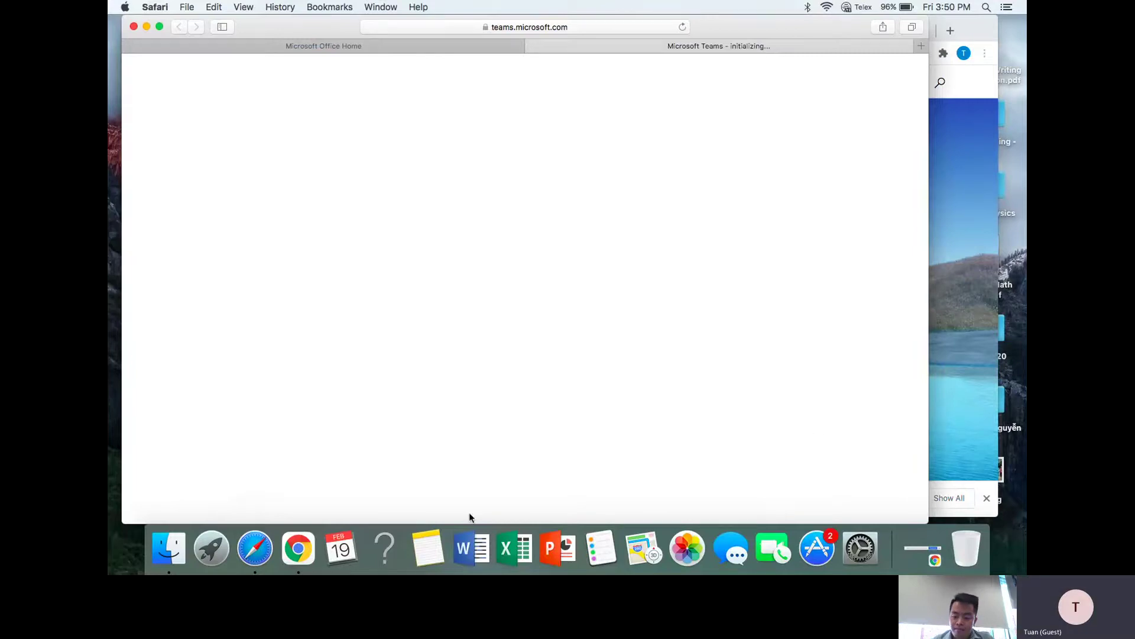
pyautogui.click(970, 352)
pyautogui.click(230, 32)
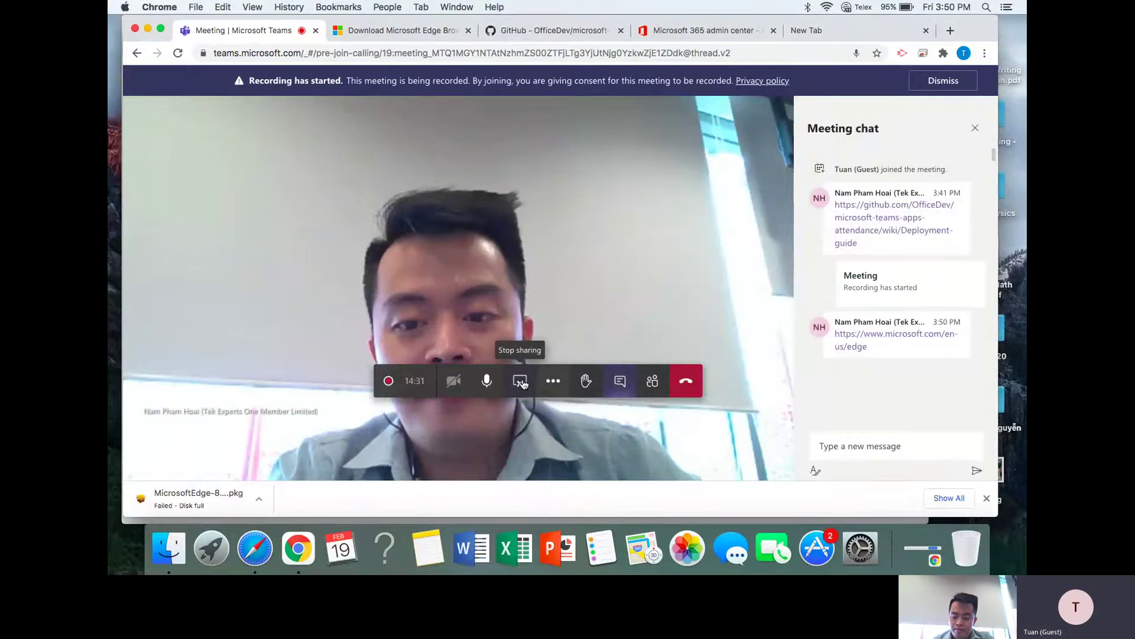
pyautogui.click(521, 381)
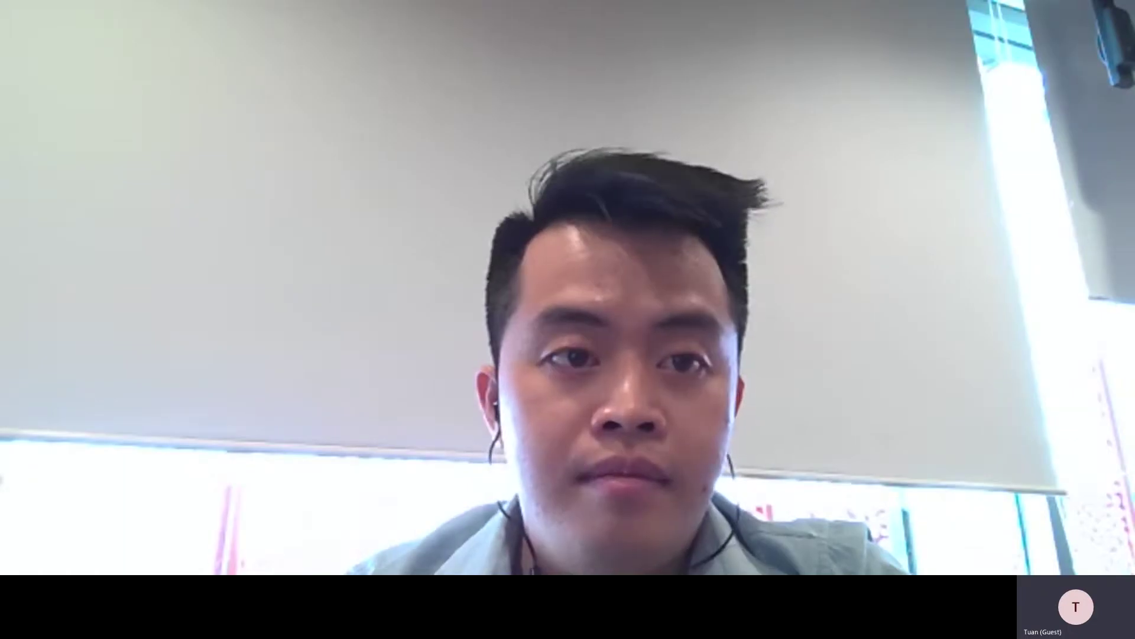